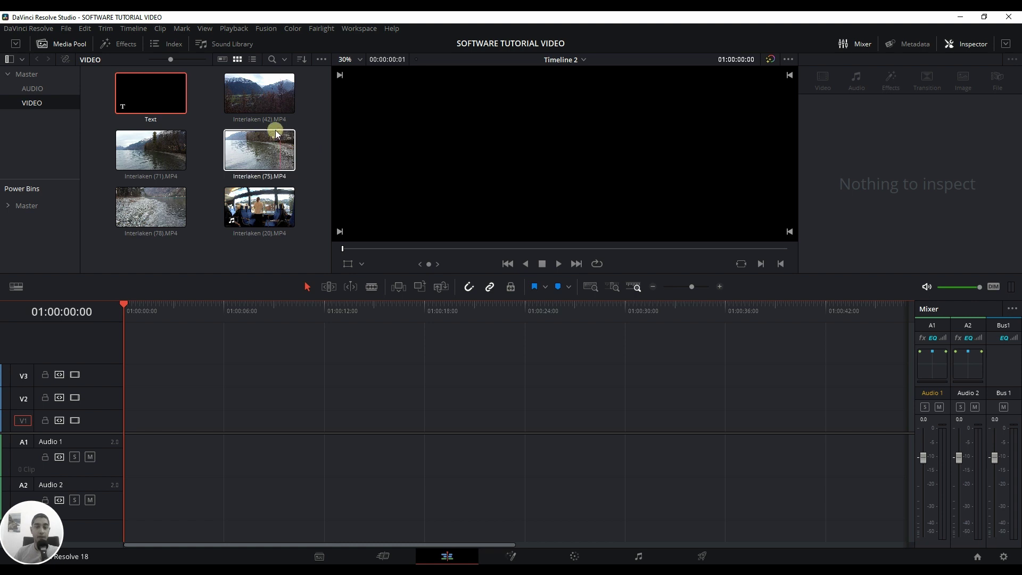
# Mark Interlaken (42).MP4 from about 00:01:48:04 to 00:03:47:14 and place that section at the start of video track V1
pyautogui.click(262, 97)
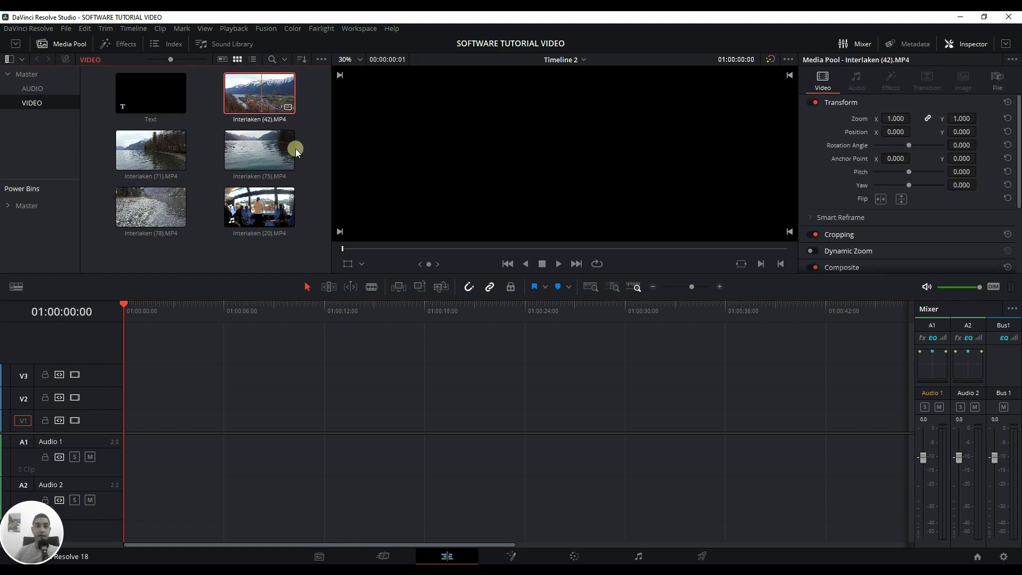
pyautogui.moveTo(343, 249); pyautogui.dragTo(457, 269)
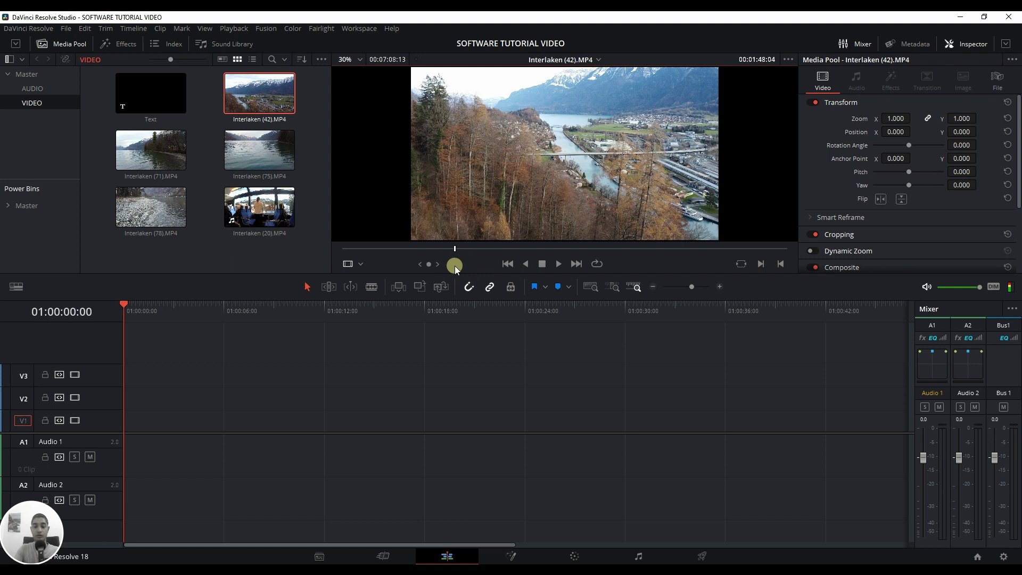
pyautogui.click(642, 250)
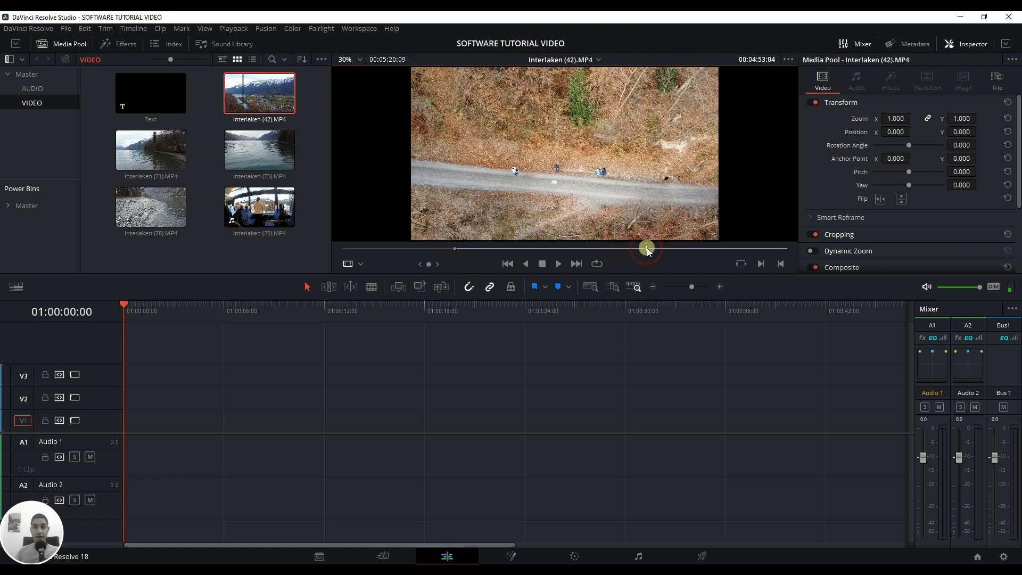
pyautogui.moveTo(618, 254); pyautogui.dragTo(579, 252)
pyautogui.press('o')
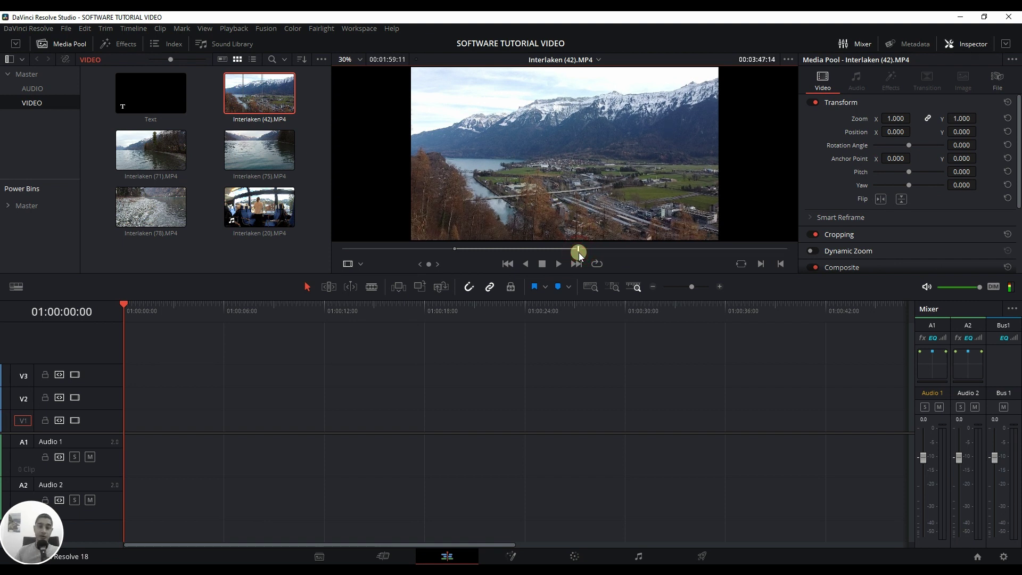
pyautogui.moveTo(580, 191); pyautogui.dragTo(129, 428)
# Trim the end of the Interlaken (42).MP4 clip on V1 back to timecode 01:00:24:23
pyautogui.click(653, 287)
pyautogui.click(654, 286)
pyautogui.moveTo(120, 309); pyautogui.dragTo(149, 336)
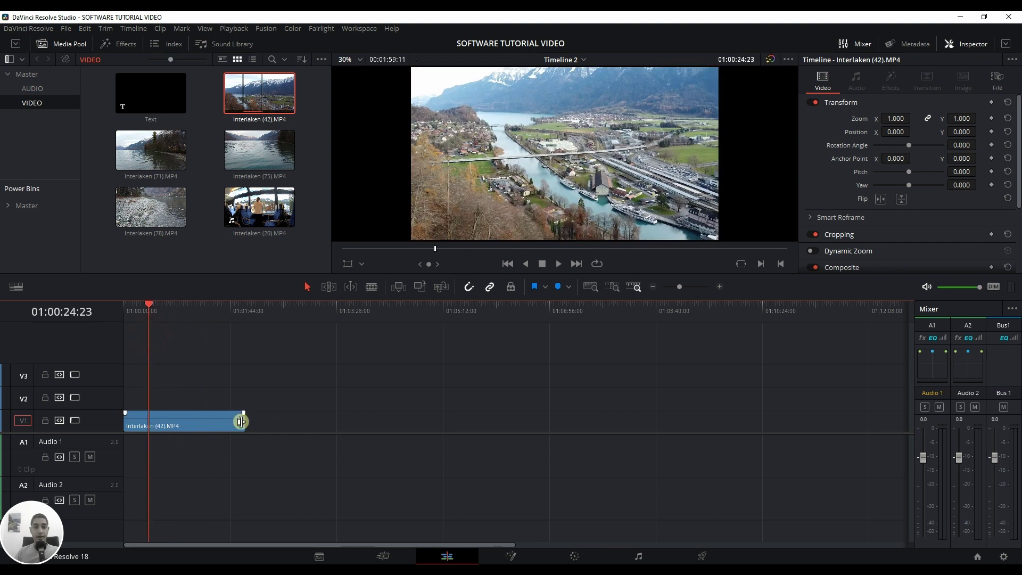
pyautogui.moveTo(244, 424); pyautogui.dragTo(160, 428)
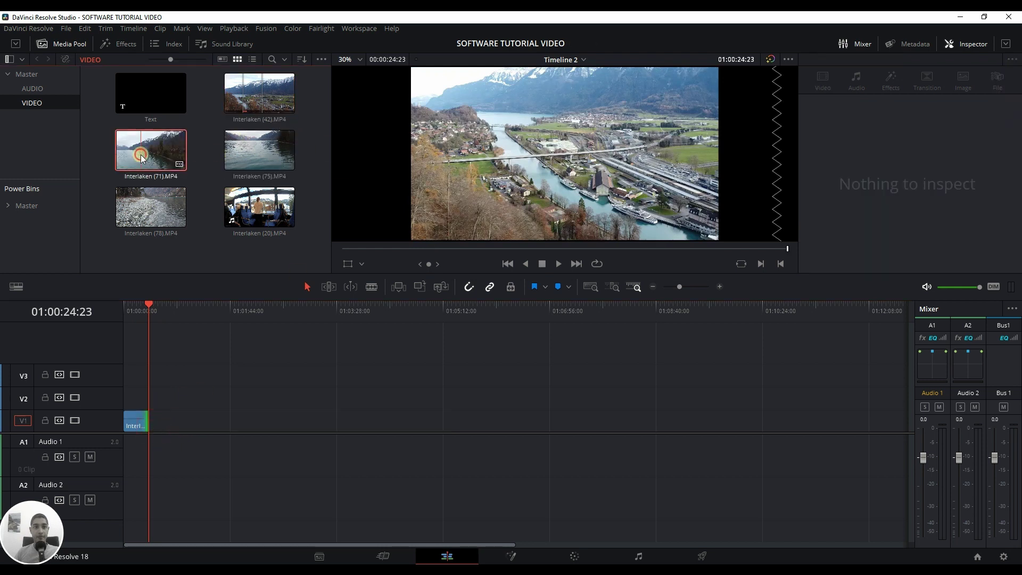
# Mark a short lakeshore section of Interlaken (71).MP4 ending at about 00:01:04:12 and add it directly after the first clip on V1
pyautogui.click(172, 171)
pyautogui.moveTo(342, 251); pyautogui.dragTo(433, 255)
pyautogui.press('i')
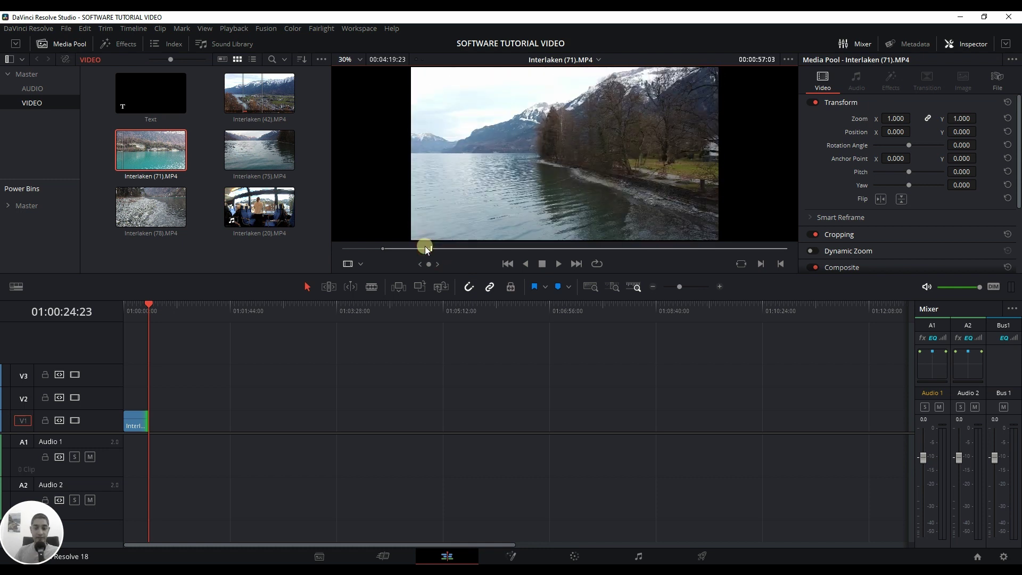
pyautogui.press('space')
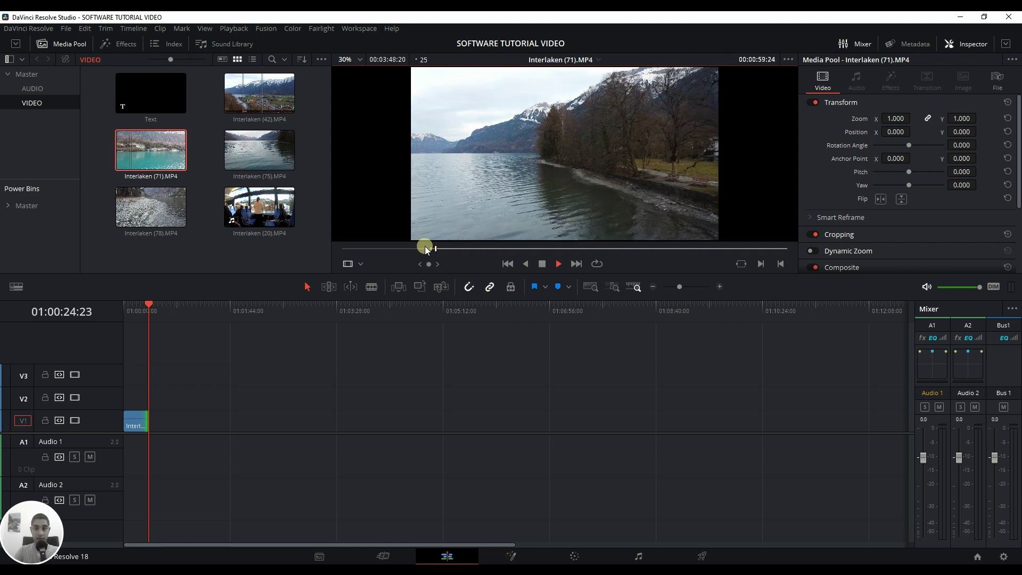
pyautogui.press('space')
pyautogui.press('space')
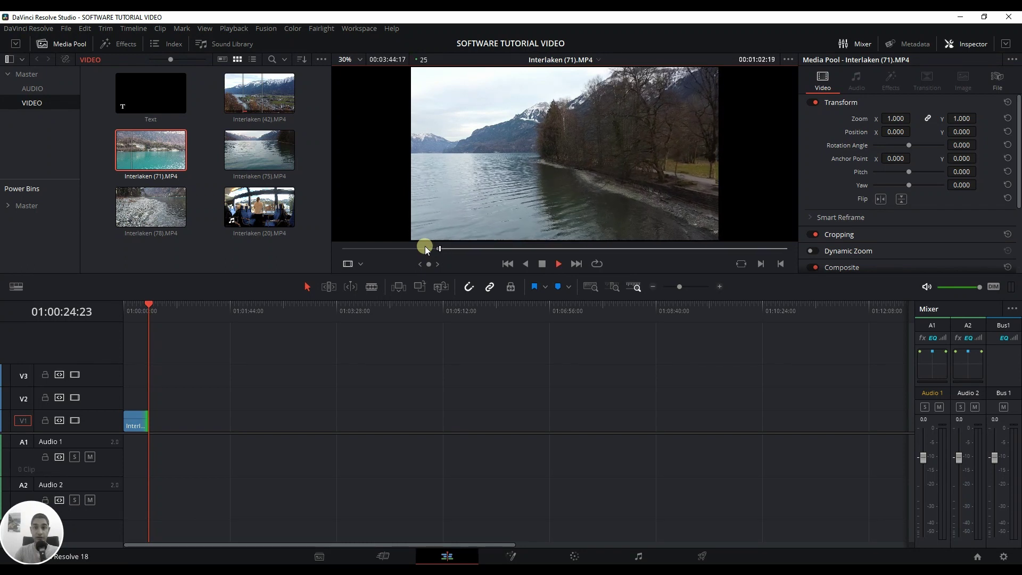
pyautogui.press('space')
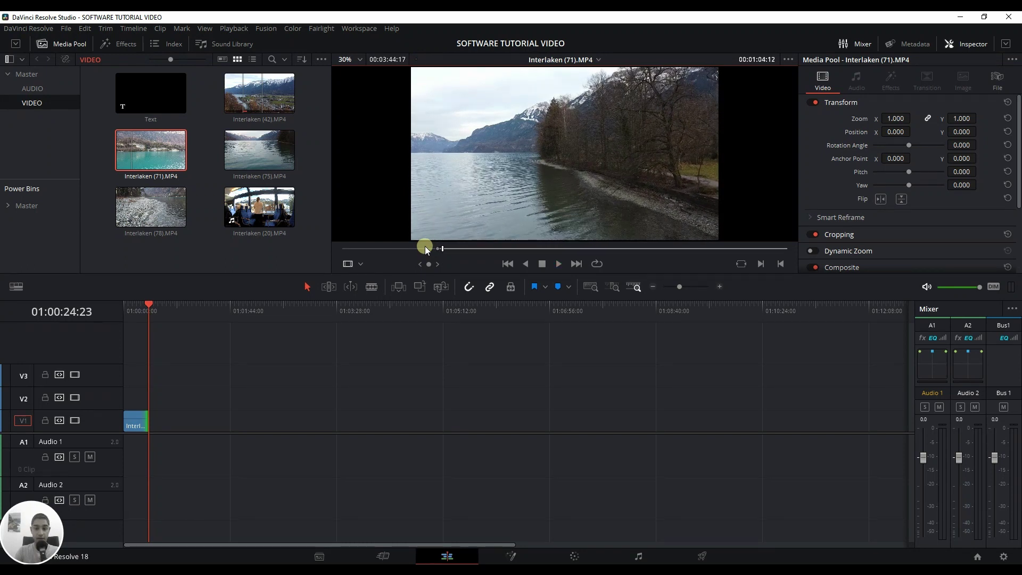
pyautogui.moveTo(503, 163); pyautogui.dragTo(149, 432)
# Mark a section of Interlaken (75).MP4 about three seconds long, ending near 00:00:19:14, and append it to the clips on V1
pyautogui.doubleClick(265, 139)
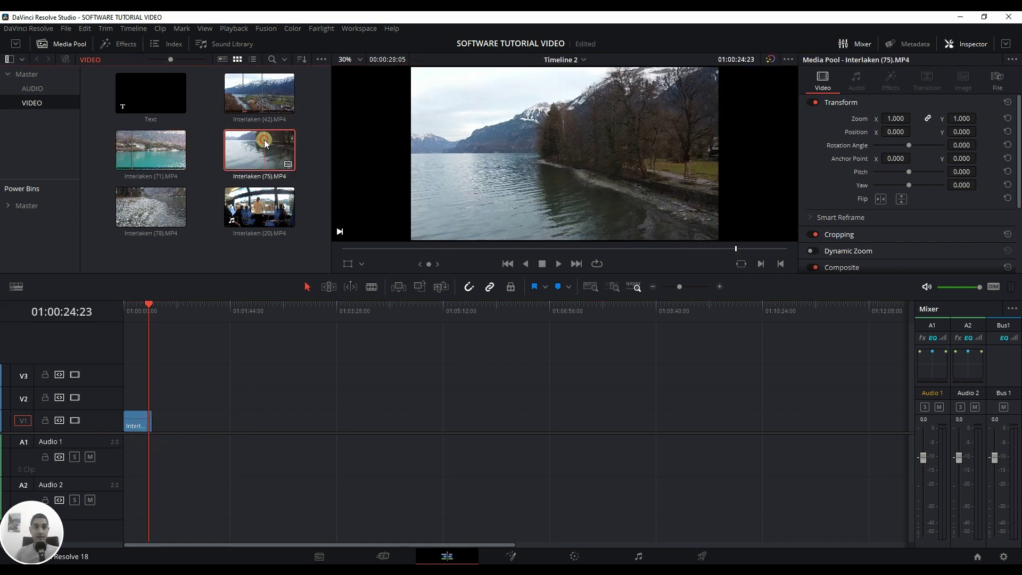
pyautogui.press('space')
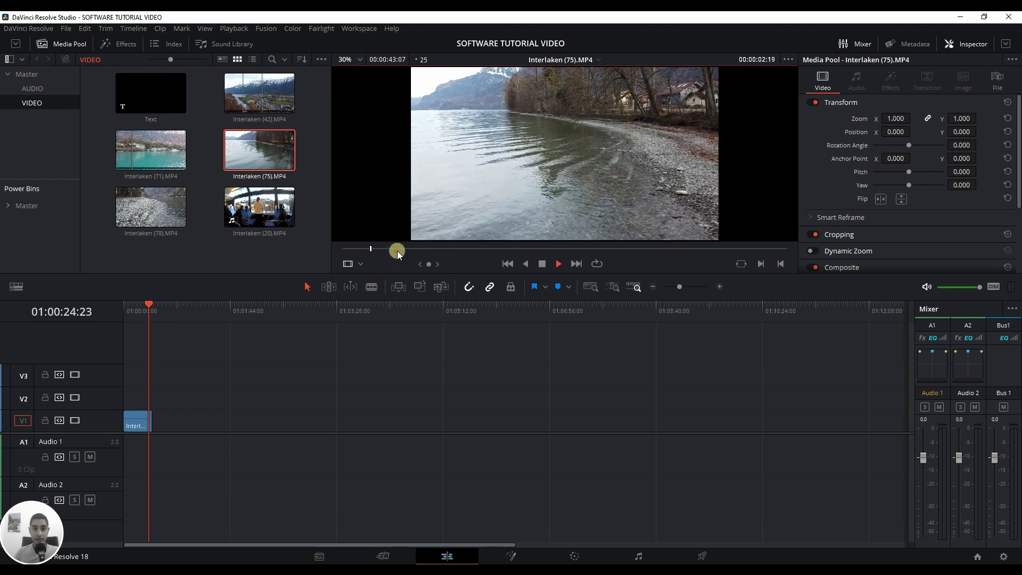
pyautogui.moveTo(399, 251); pyautogui.dragTo(502, 280)
pyautogui.press('space')
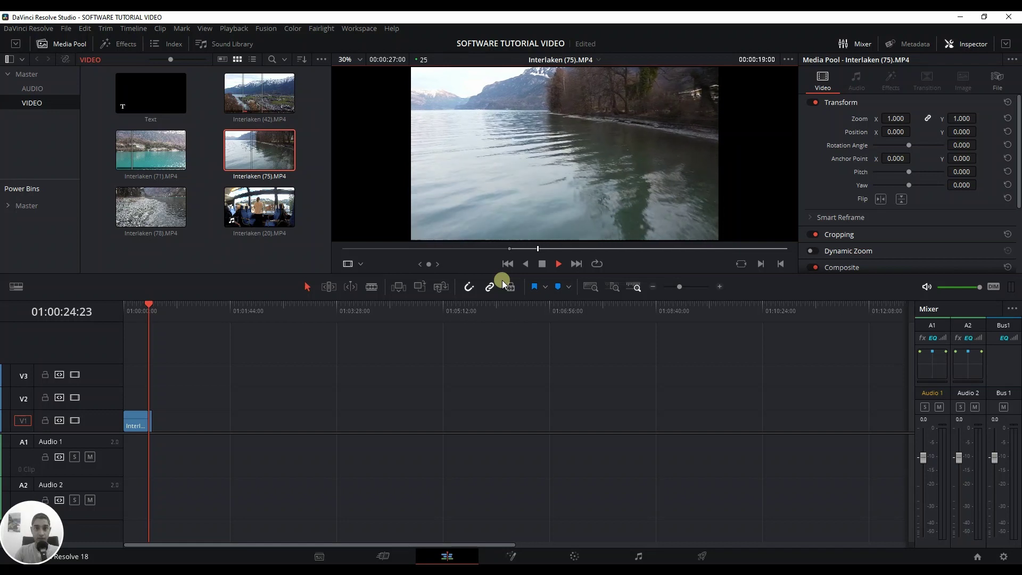
pyautogui.press('space')
pyautogui.moveTo(557, 192); pyautogui.dragTo(210, 394)
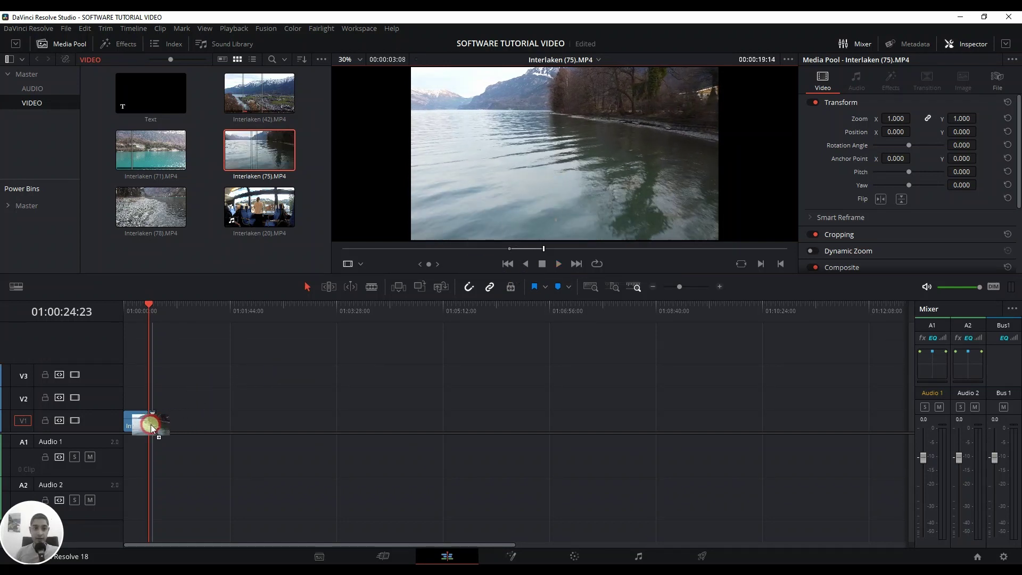
pyautogui.moveTo(160, 430); pyautogui.dragTo(161, 429)
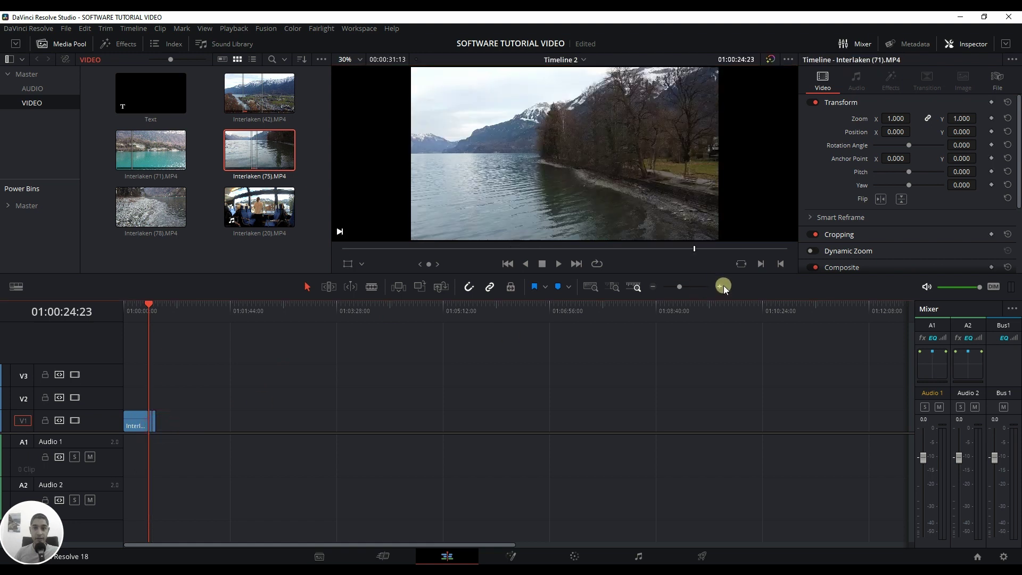
# Mark the section of Interlaken (78).MP4 from about 00:00:03:16 to 00:00:08:22
pyautogui.click(721, 287)
pyautogui.click(722, 286)
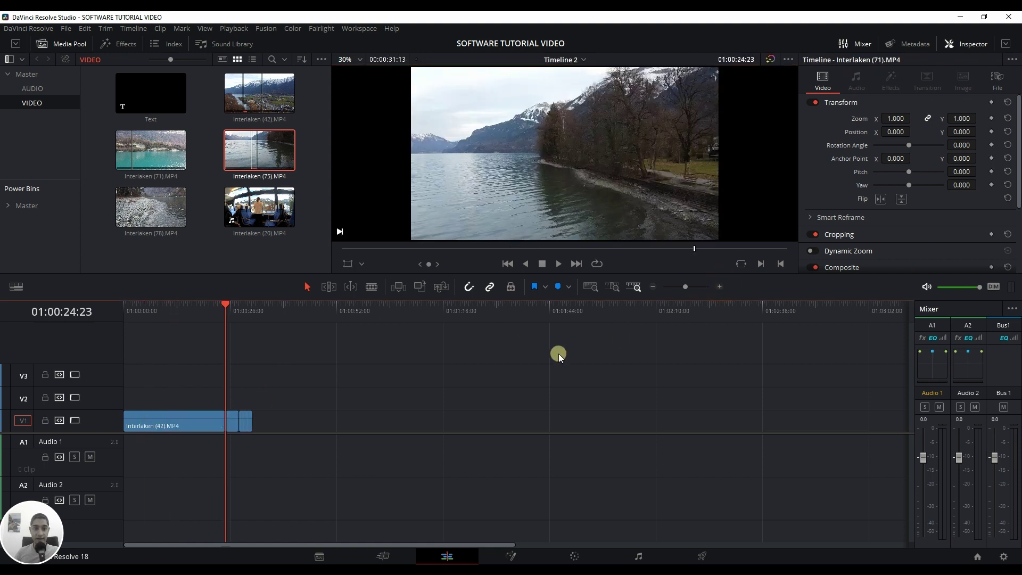
pyautogui.doubleClick(151, 207)
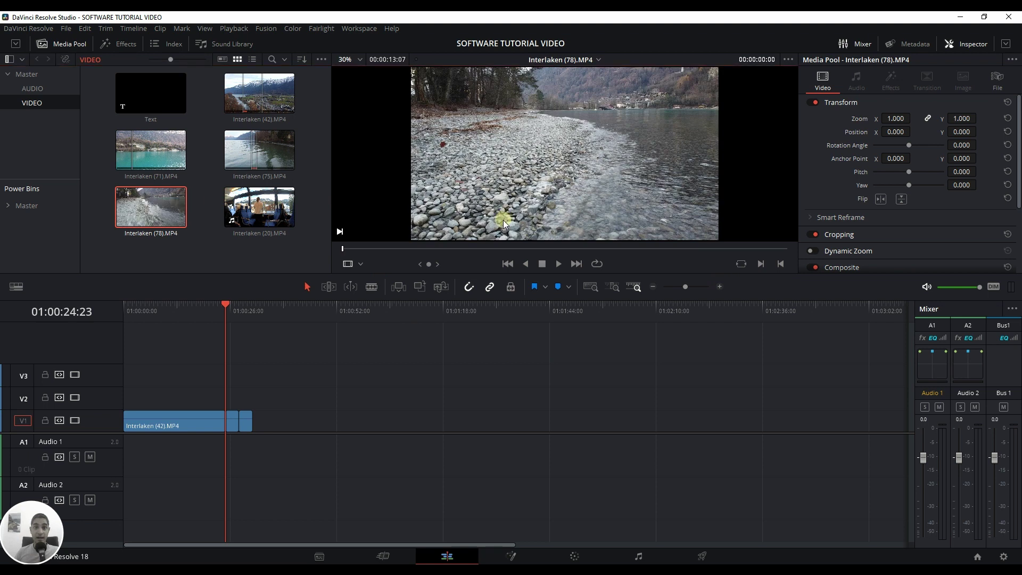
pyautogui.moveTo(353, 247); pyautogui.dragTo(466, 261)
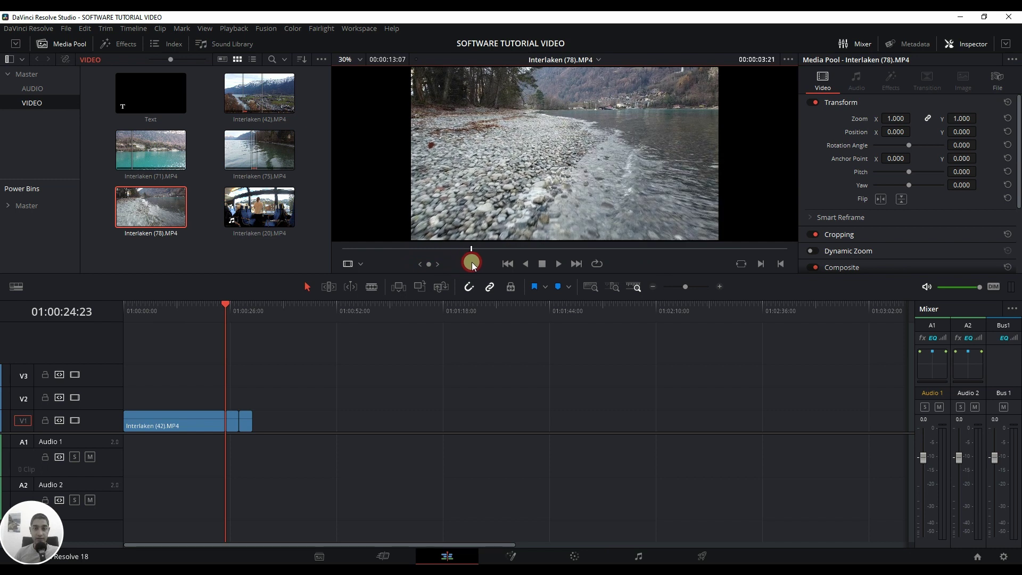
pyautogui.press('i')
pyautogui.press('space')
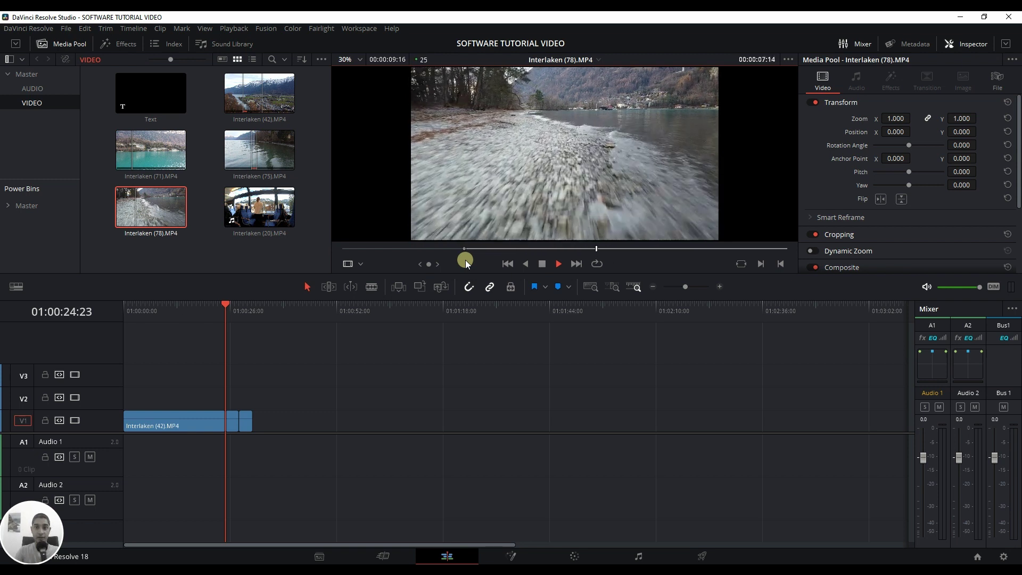
pyautogui.press('space')
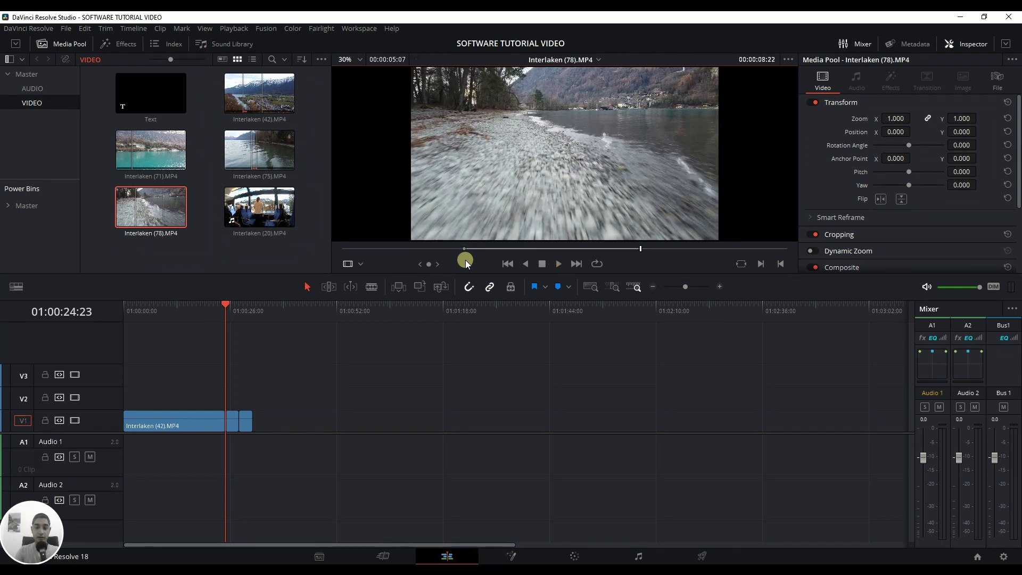
# Insert the marked Interlaken (78).MP4 section at the start of V1 ahead of the existing clips, and close the gap between them
pyautogui.moveTo(209, 400); pyautogui.dragTo(410, 438)
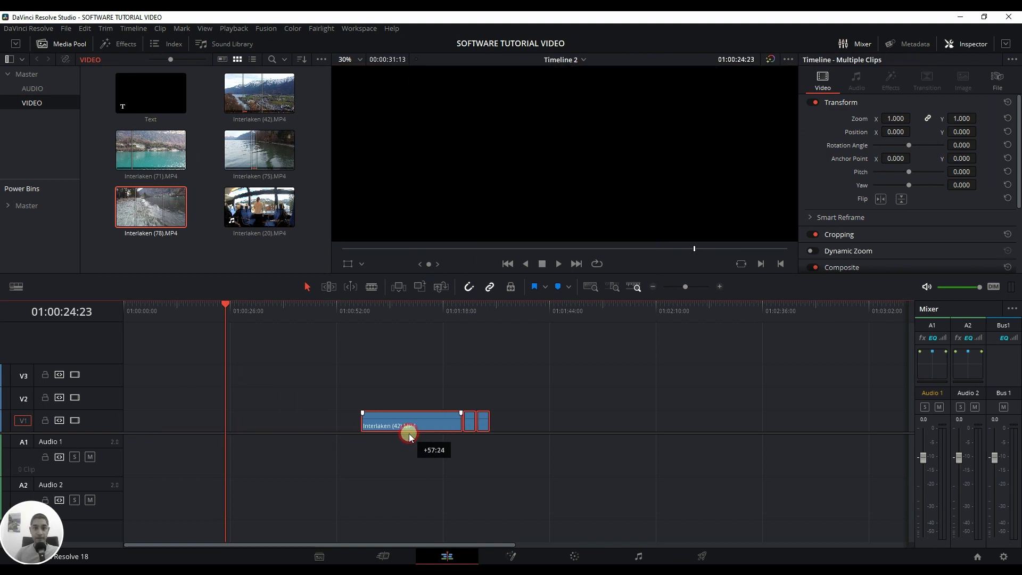
pyautogui.click(142, 241)
pyautogui.moveTo(573, 206); pyautogui.dragTo(156, 416)
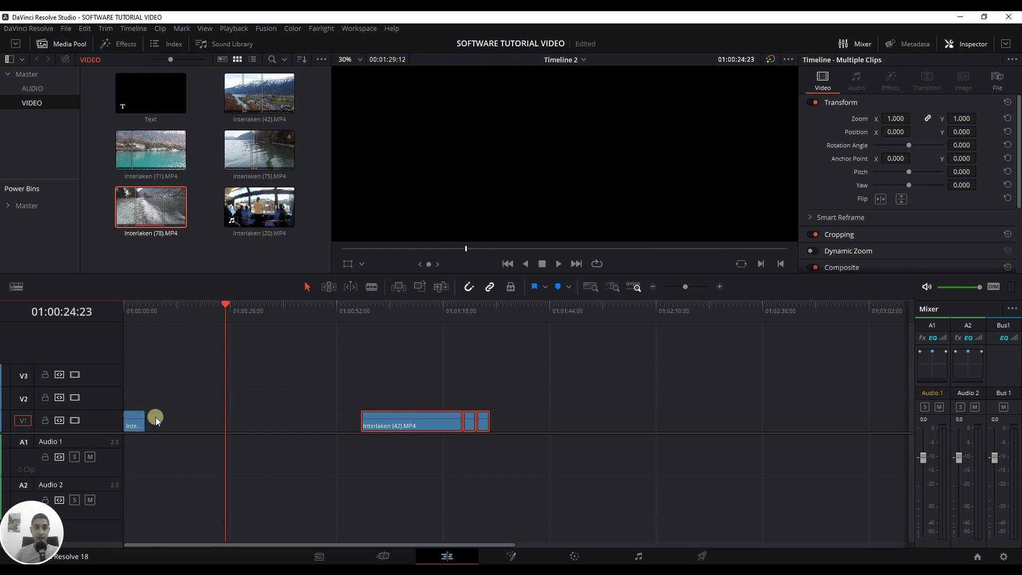
pyautogui.click(156, 417)
pyautogui.press('BackSpace')
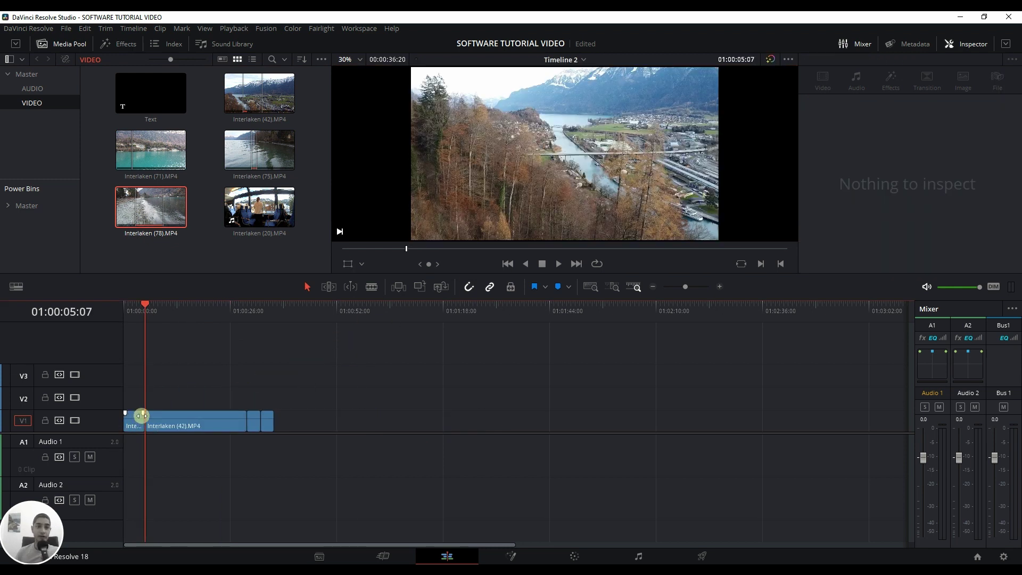
# Mark Interlaken (20).MP4 from about 13:17:17:01 to 13:17:20:06 and append that section after the last clip on V1
pyautogui.click(257, 212)
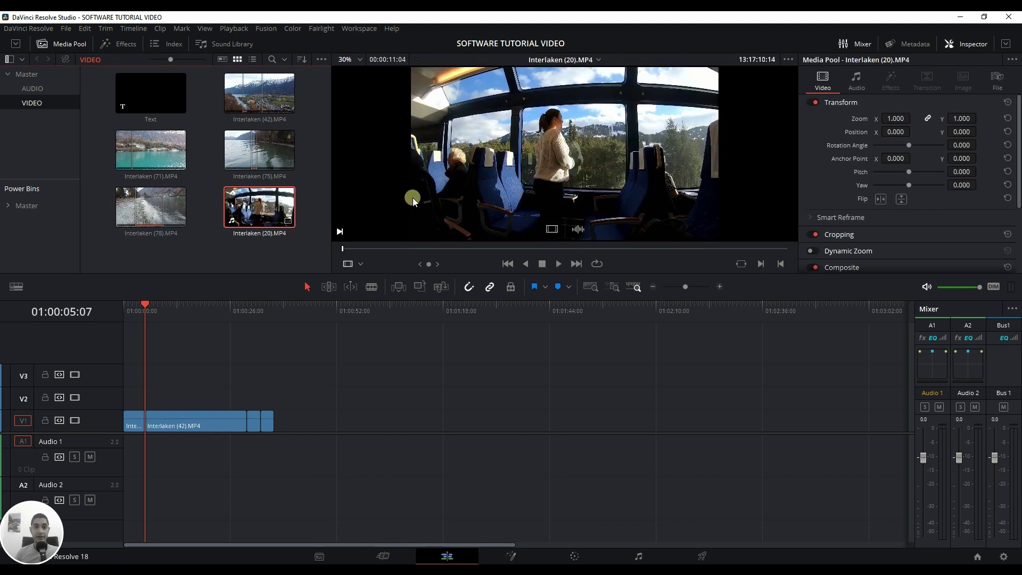
pyautogui.moveTo(362, 252); pyautogui.dragTo(596, 286)
pyautogui.press('space')
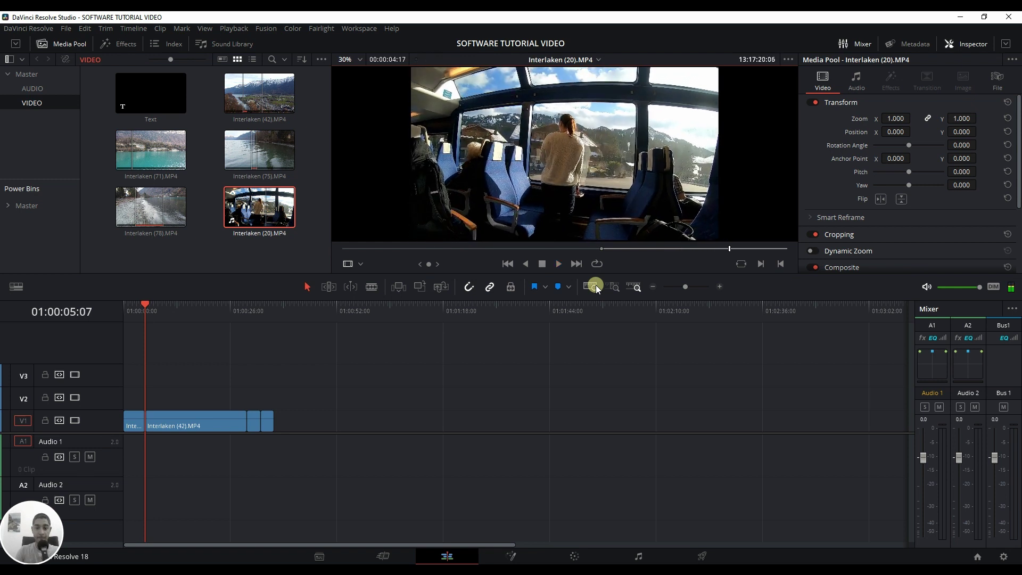
pyautogui.moveTo(641, 199); pyautogui.dragTo(283, 424)
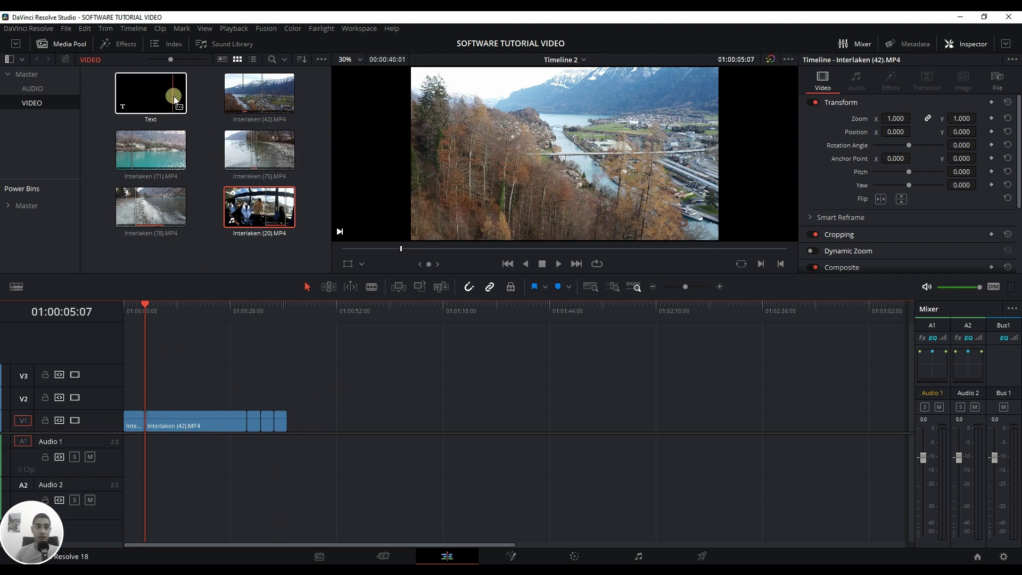
# Add an Adjustment Clip on V2 and extend it to cover all the clips on V1
pyautogui.click(113, 44)
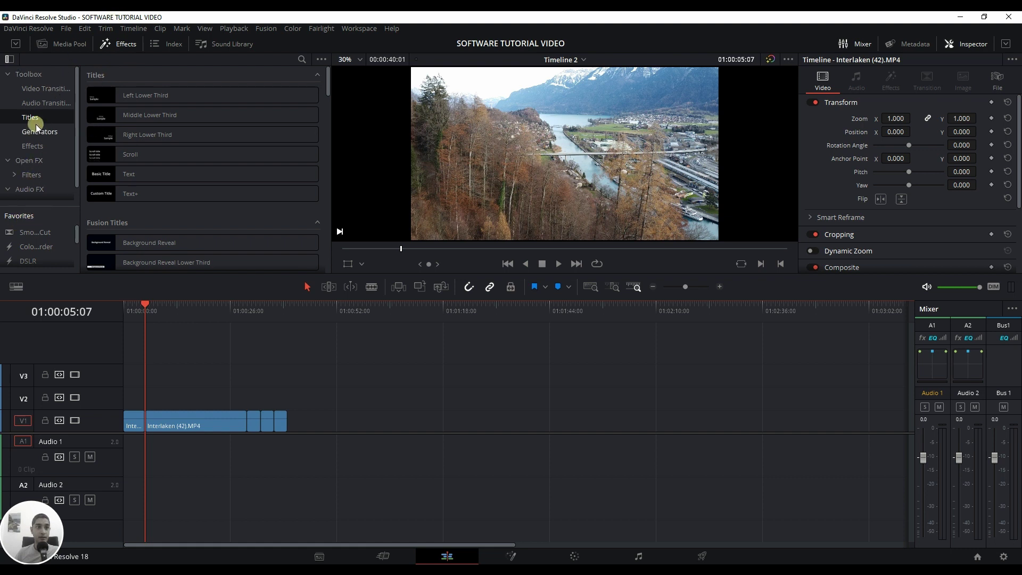
pyautogui.click(50, 91)
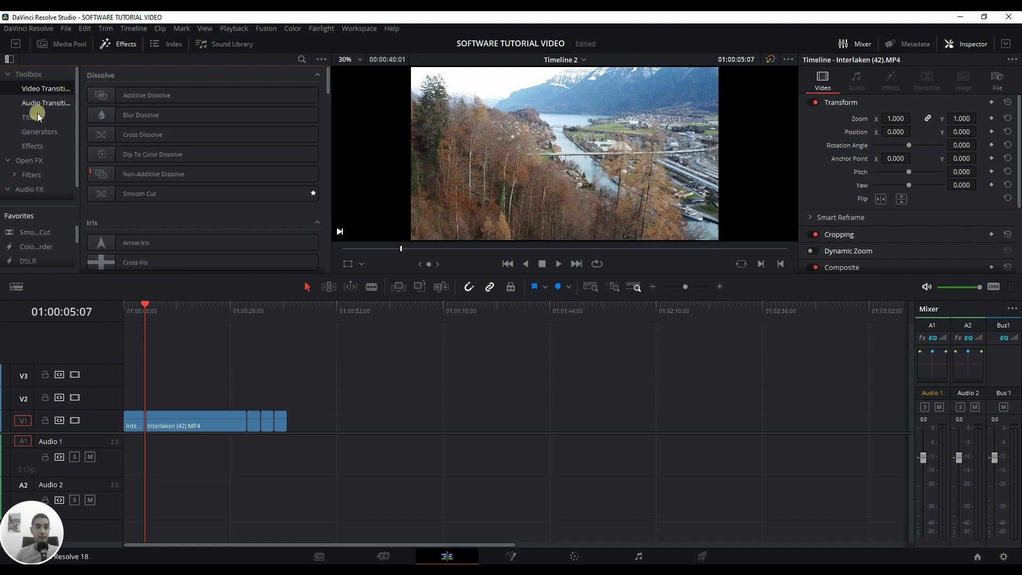
pyautogui.click(29, 144)
pyautogui.moveTo(134, 96); pyautogui.dragTo(292, 413)
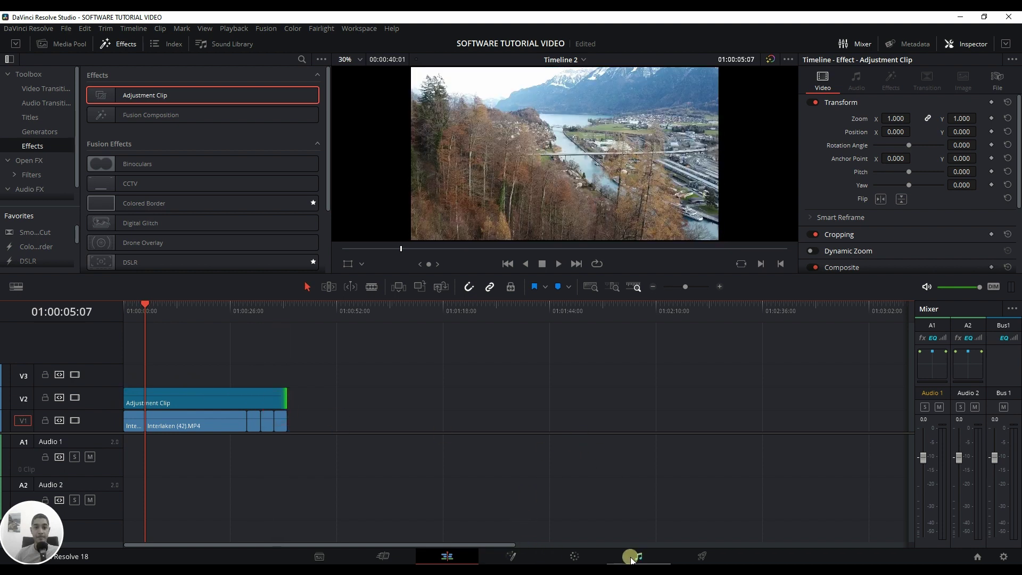
# Open the adjustment clip on the Color page, bring its node 01 fully into view and hide the LUTs browser
pyautogui.click(587, 560)
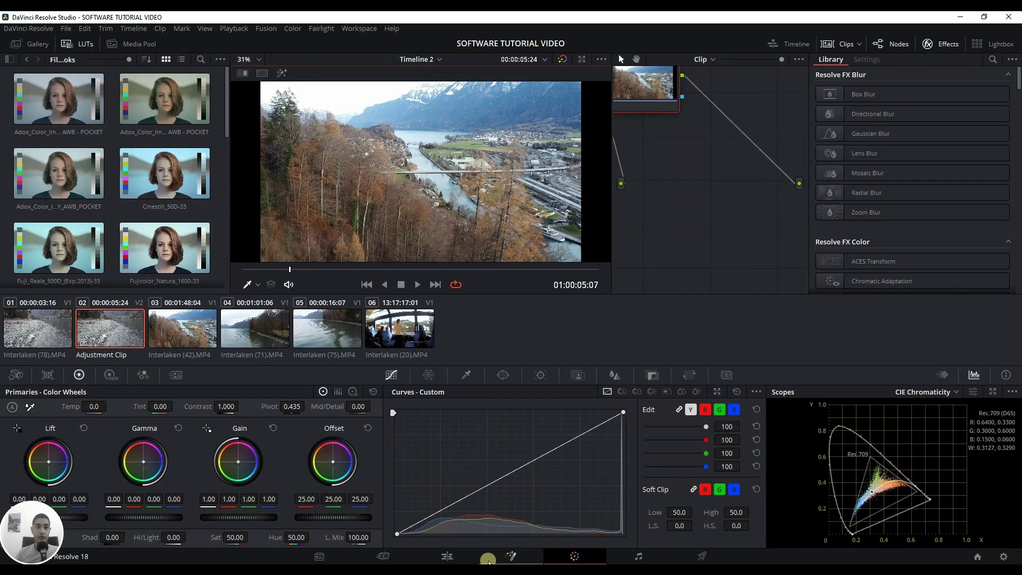
pyautogui.moveTo(351, 235); pyautogui.dragTo(352, 237)
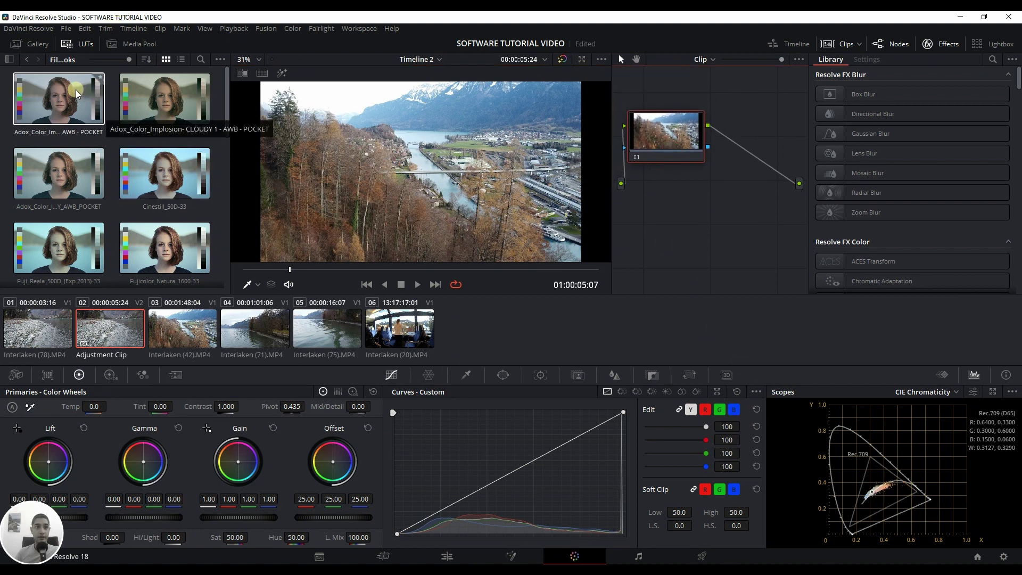
pyautogui.click(79, 45)
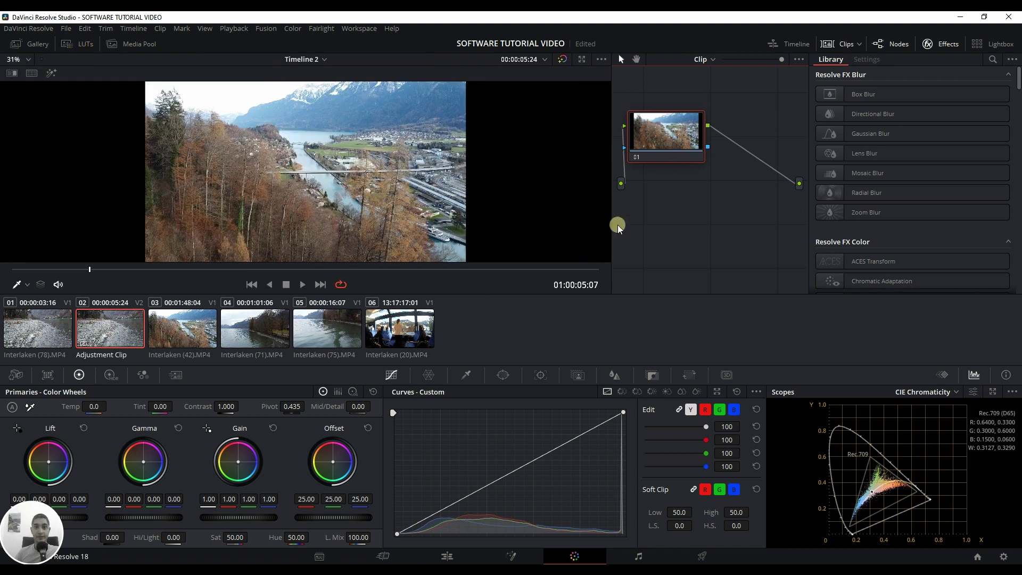
# Apply the Dehancer Pro 5.3.0 film emulation effect to node 01 of the adjustment clip
pyautogui.click(28, 286)
pyautogui.click(30, 299)
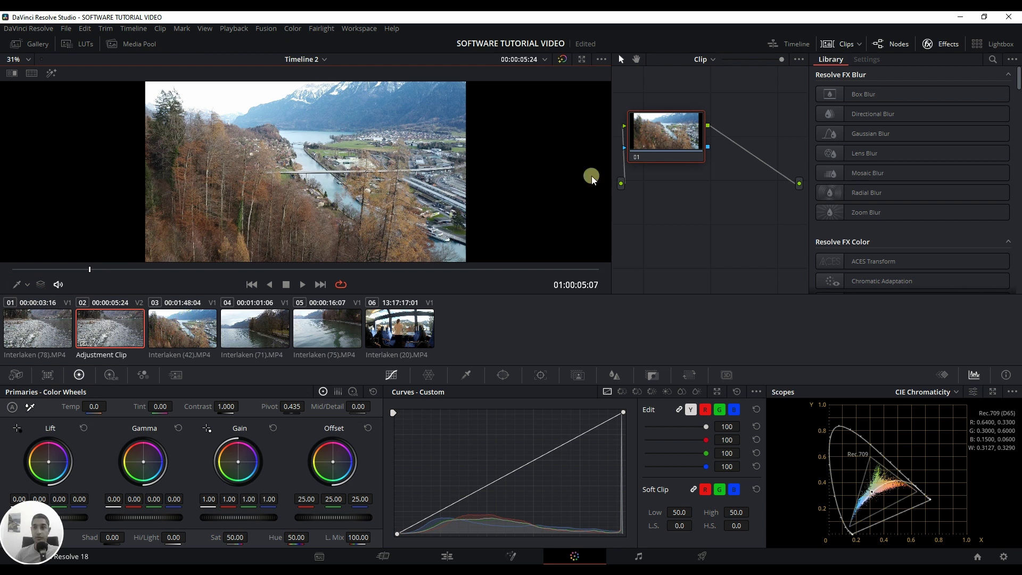
pyautogui.scroll(-15, 849, 210)
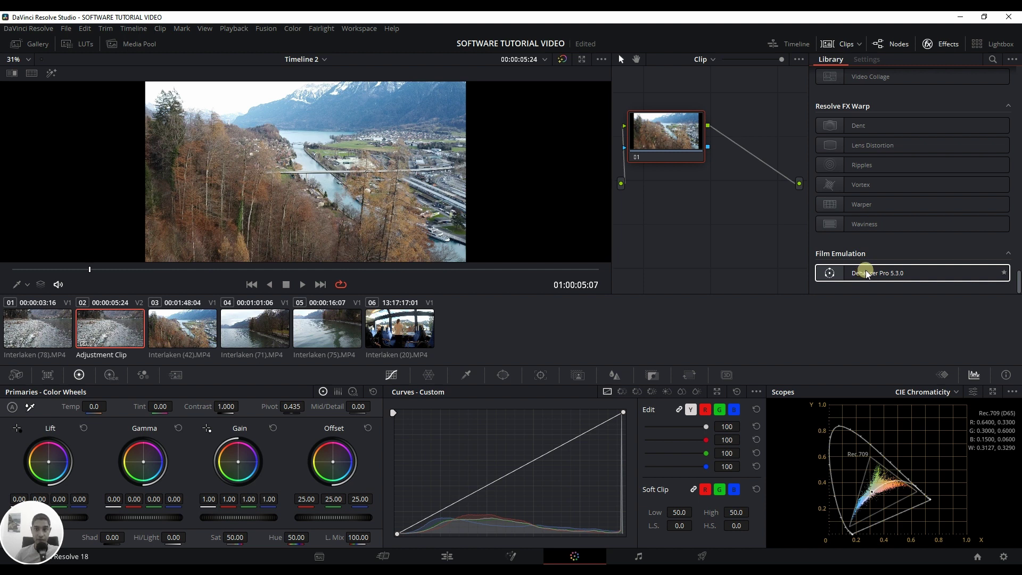
pyautogui.moveTo(854, 277); pyautogui.dragTo(663, 139)
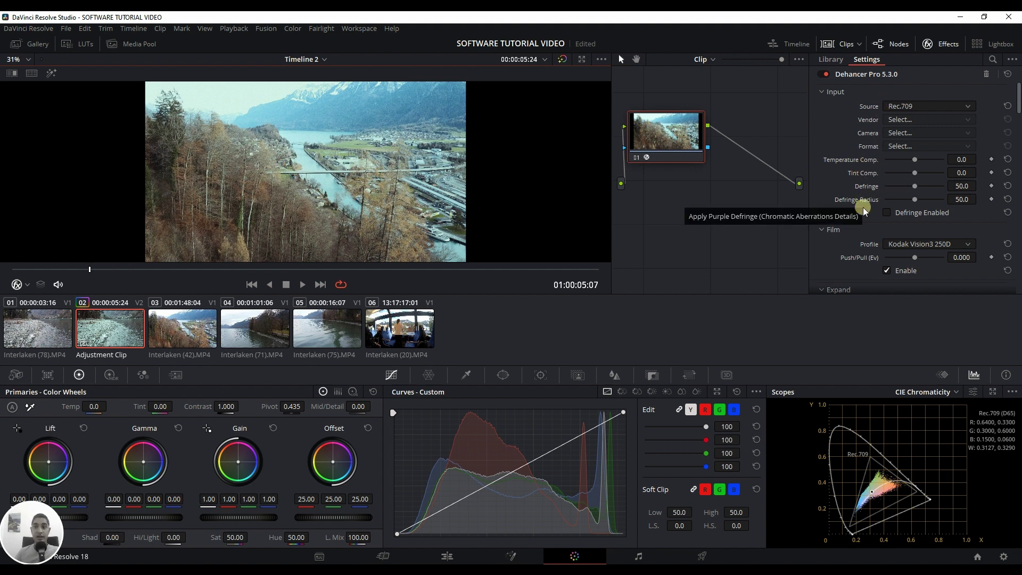
# Look through the Color Warper, Qualifier and Curves palettes, and review Dehancer Pro's Input, Film, Expand and Print settings
pyautogui.scroll(-3, 846, 241)
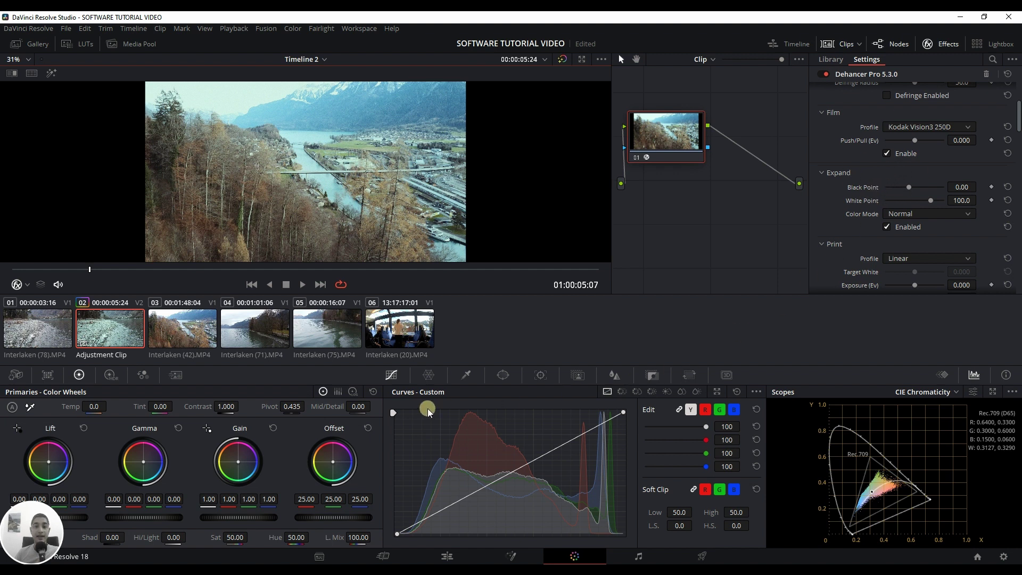
pyautogui.click(427, 379)
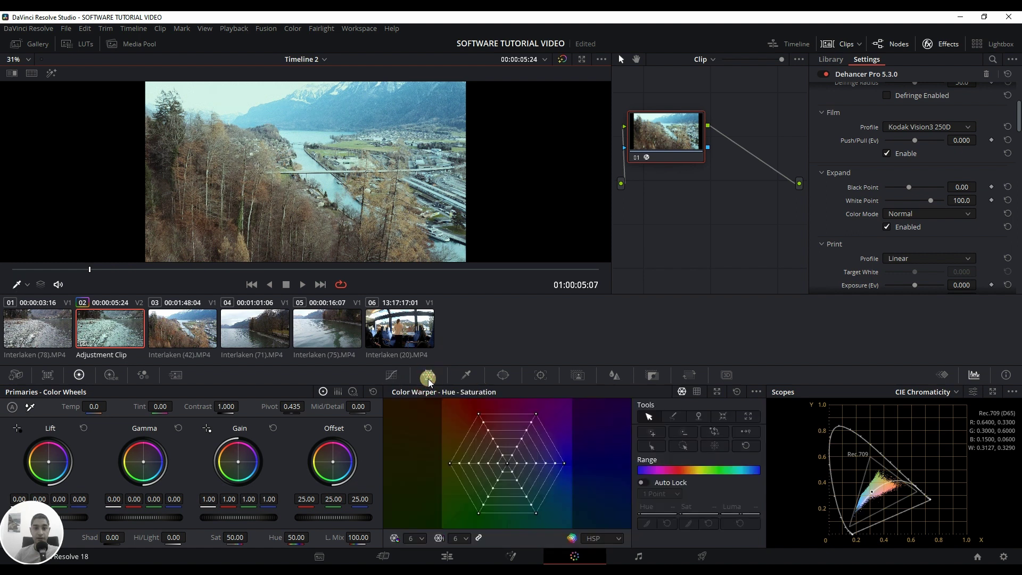
pyautogui.click(467, 377)
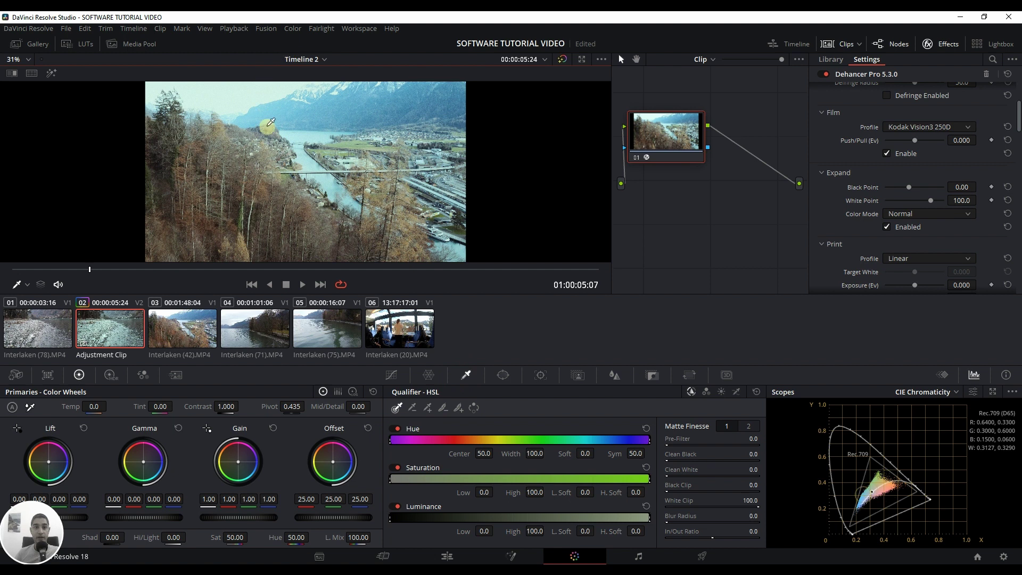
pyautogui.click(394, 376)
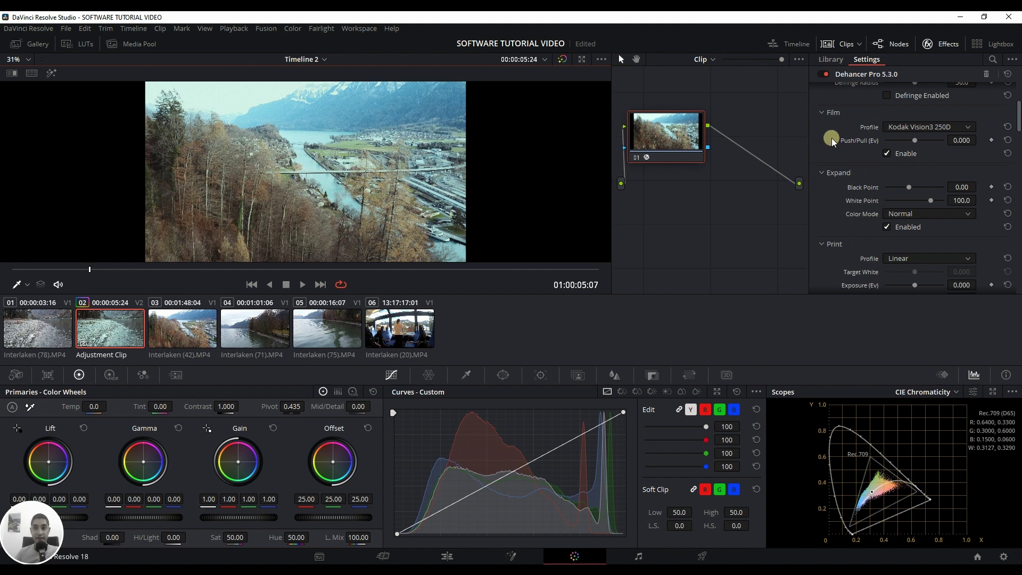
pyautogui.scroll(3, 881, 171)
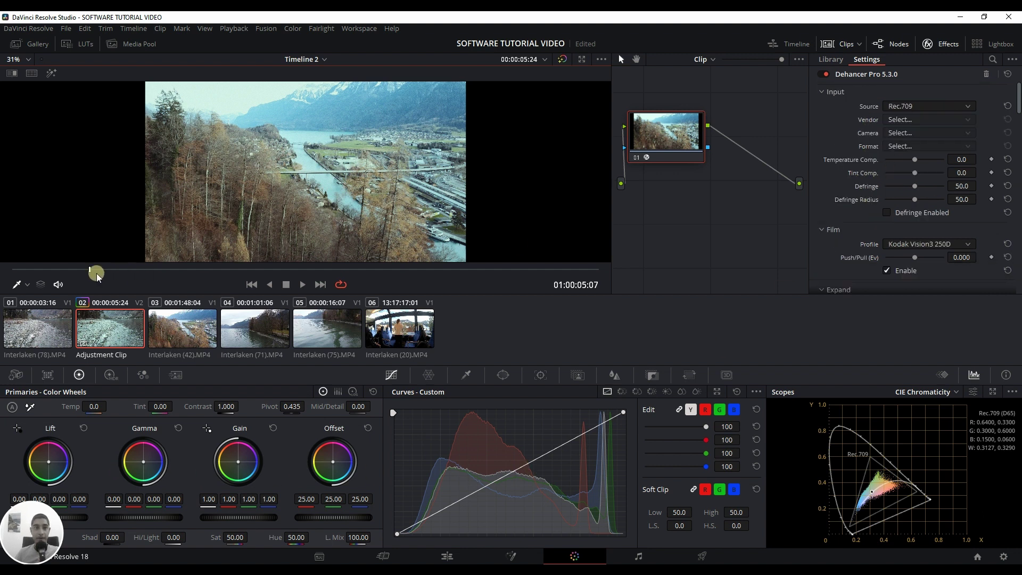
pyautogui.scroll(-3, 885, 203)
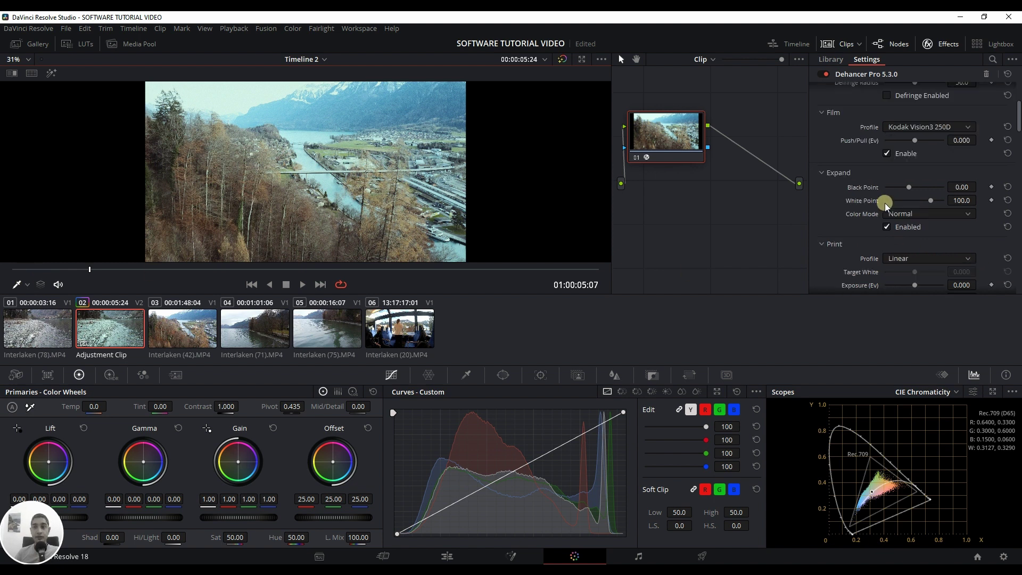
pyautogui.scroll(3, 885, 203)
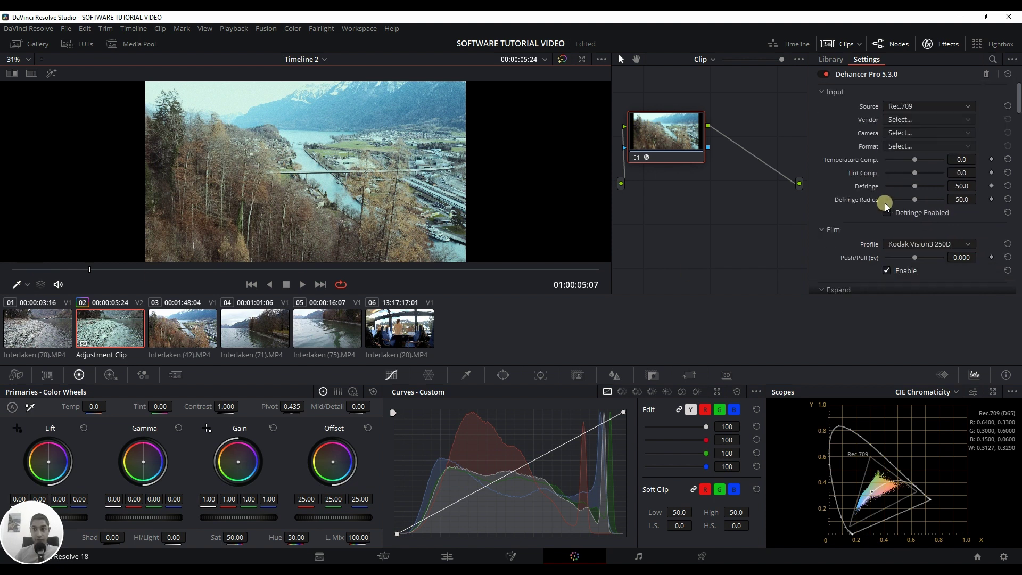
# Disable Dehancer's Film emulation and move the playhead to 01:00:02:02 on the pebble shore clip
pyautogui.scroll(-3, 885, 203)
pyautogui.click(886, 155)
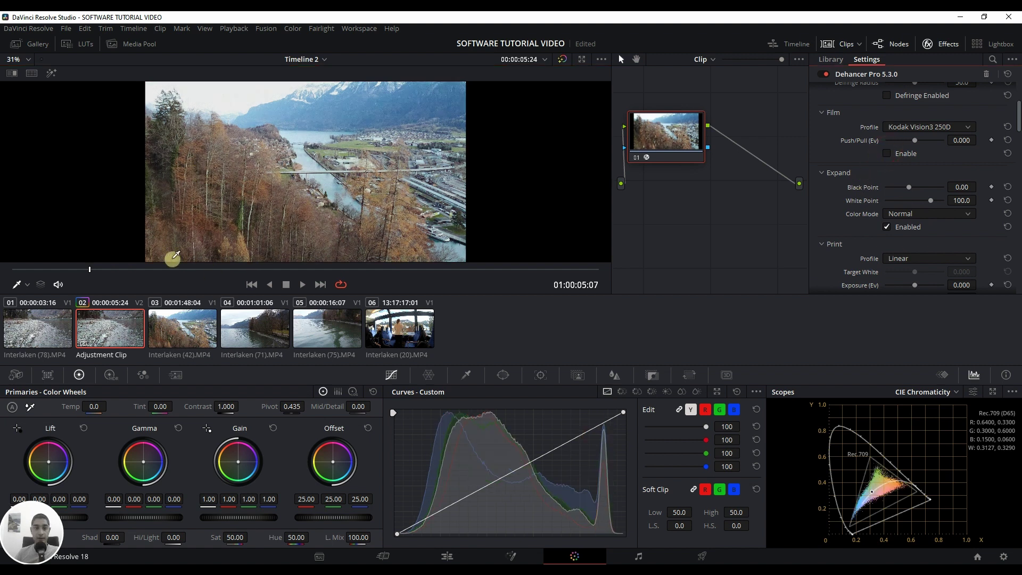
pyautogui.click(31, 269)
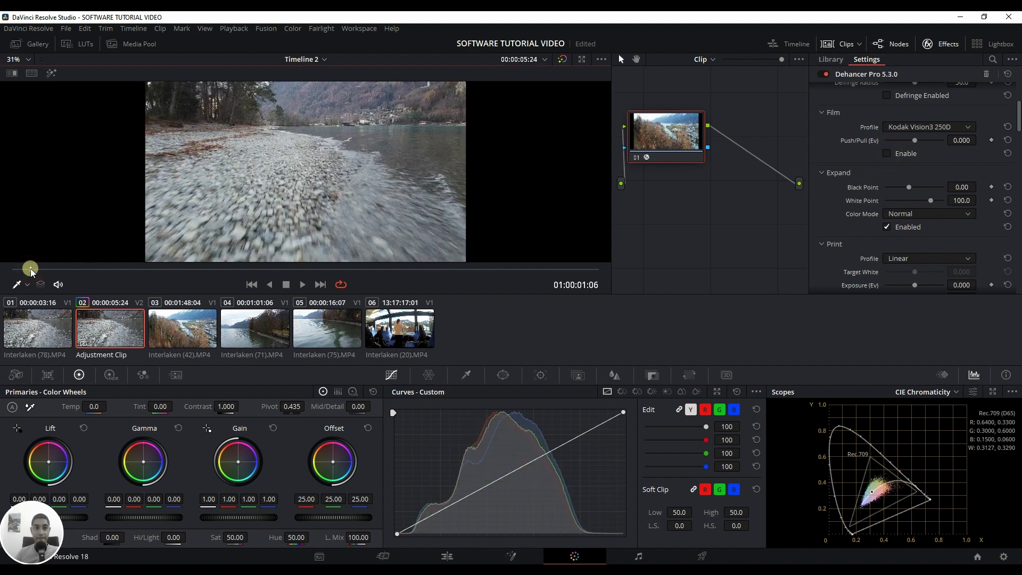
pyautogui.moveTo(31, 269); pyautogui.dragTo(23, 269)
pyautogui.scroll(3, 893, 158)
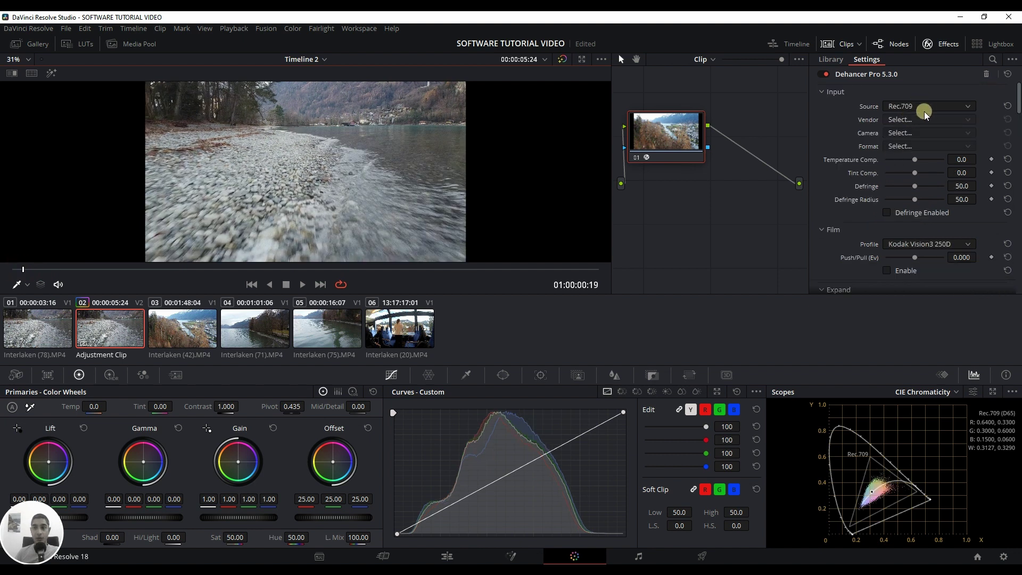
pyautogui.moveTo(84, 270); pyautogui.dragTo(42, 293)
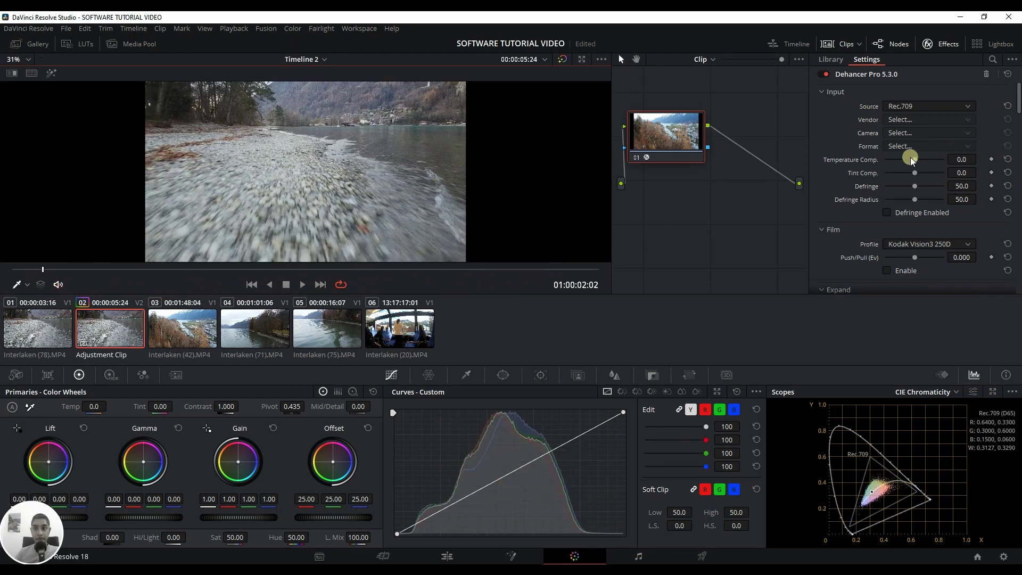
# Try a Temperature Comp. of about 4.6 in Dehancer's Input section, then reset it to its default
pyautogui.moveTo(911, 158); pyautogui.dragTo(917, 168)
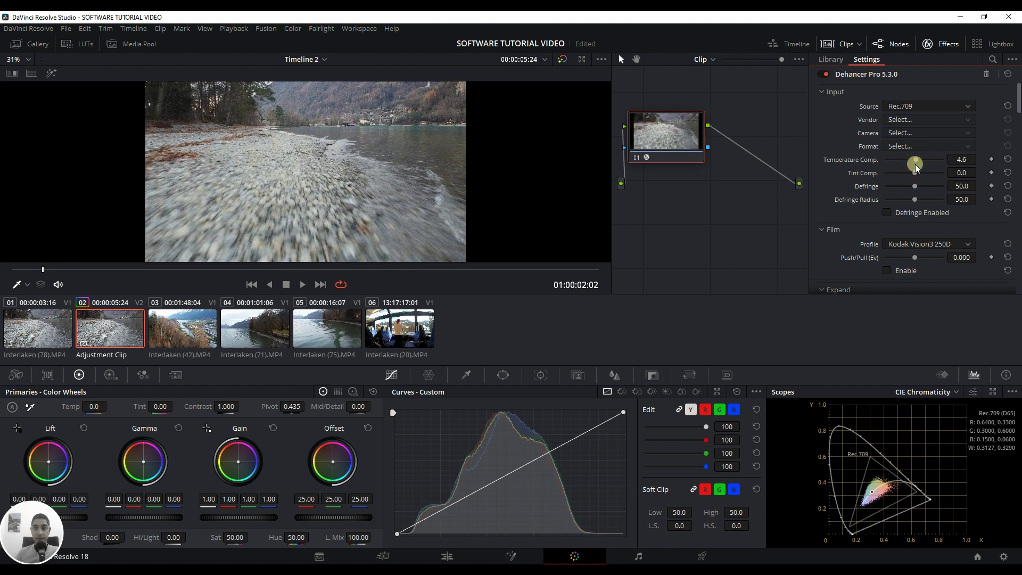
pyautogui.click(1008, 159)
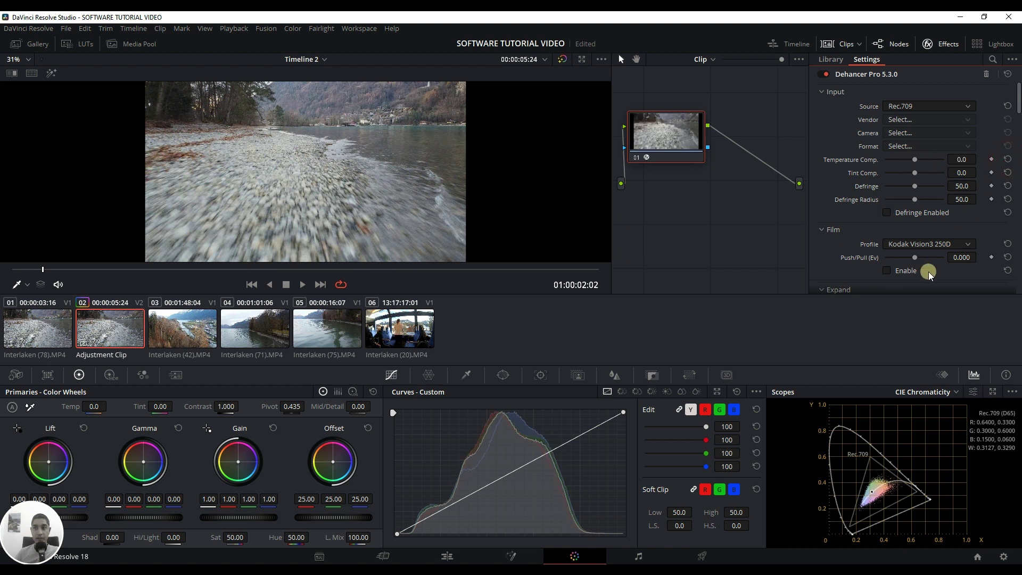
# Re-enable Dehancer's Film emulation and set its profile to Cinestill 50D
pyautogui.click(887, 270)
pyautogui.click(920, 244)
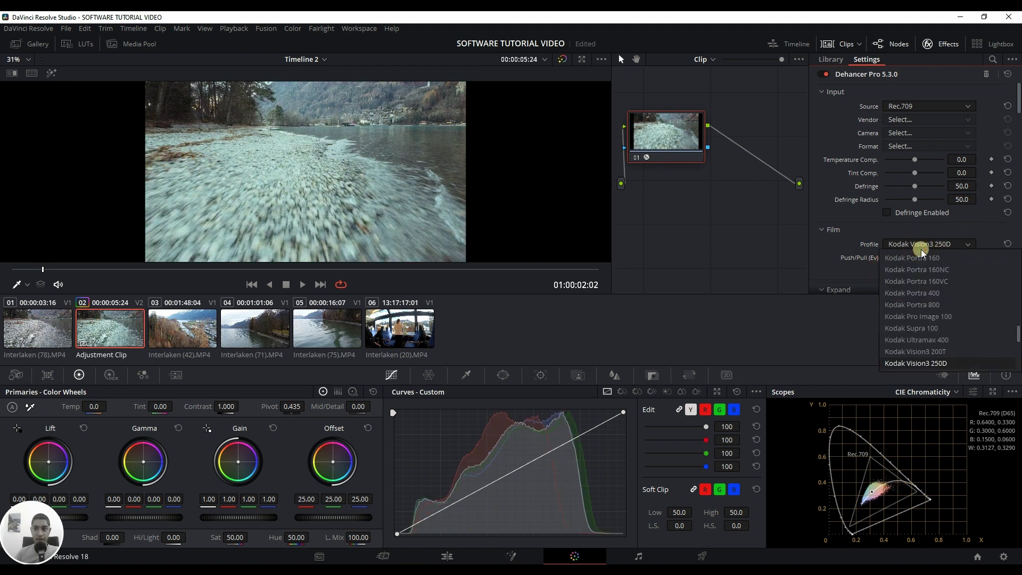
pyautogui.scroll(15, 928, 279)
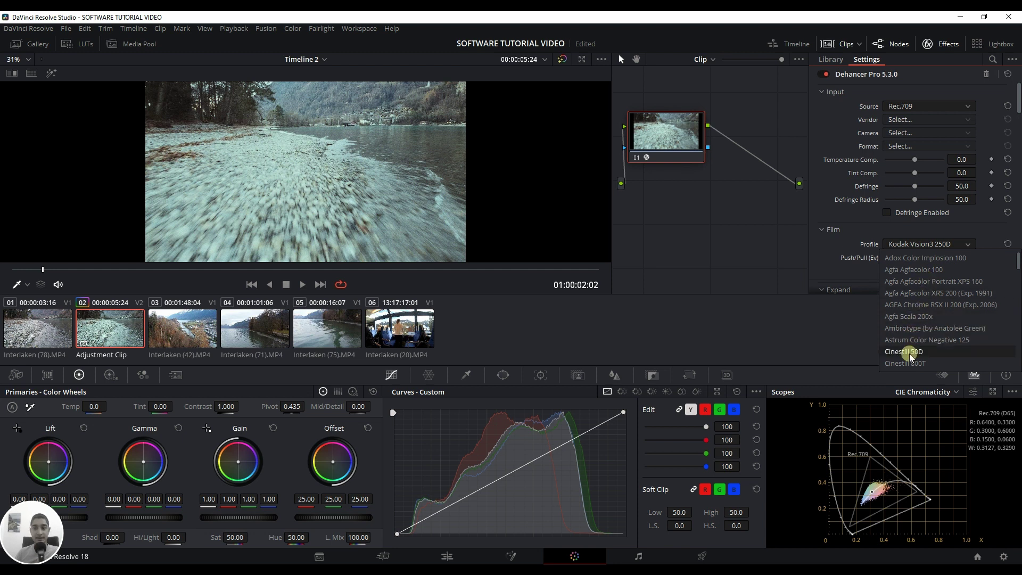
pyautogui.click(905, 352)
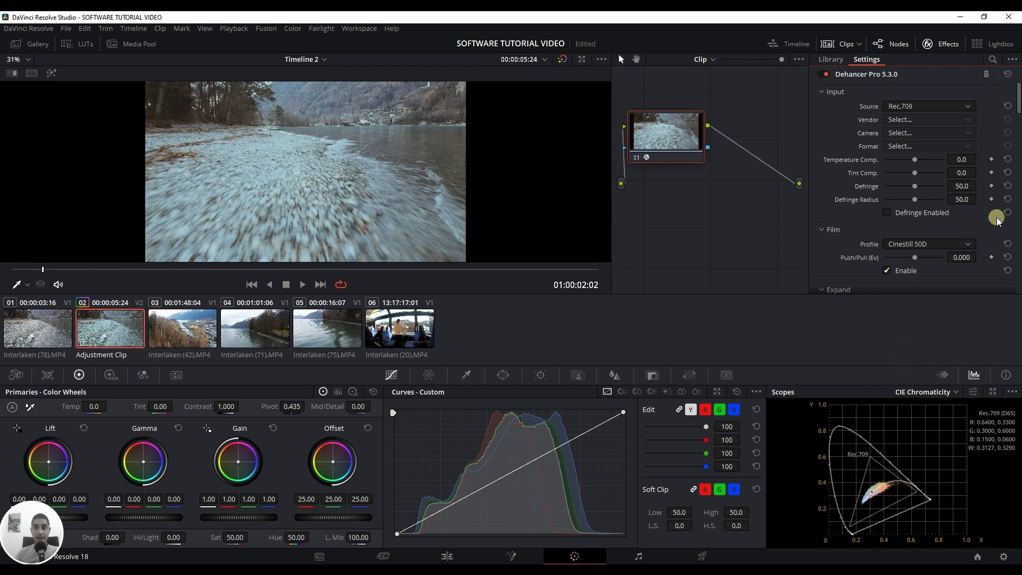
# Try the Fujicolor Pro 400H film profile on the adjustment clip
pyautogui.click(925, 242)
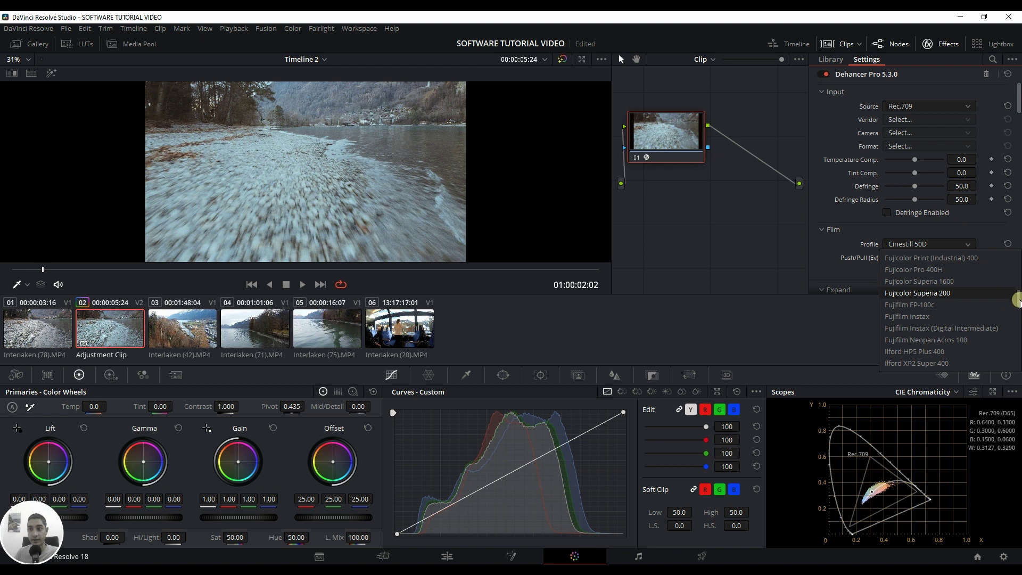
pyautogui.scroll(2, 1019, 301)
pyautogui.scroll(2, 1018, 297)
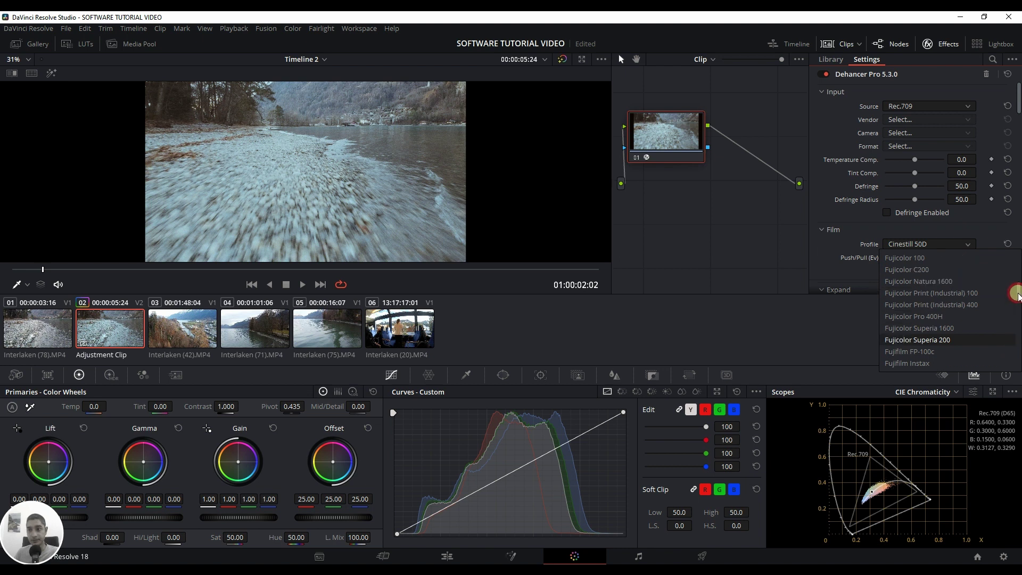
pyautogui.scroll(-3, 1017, 296)
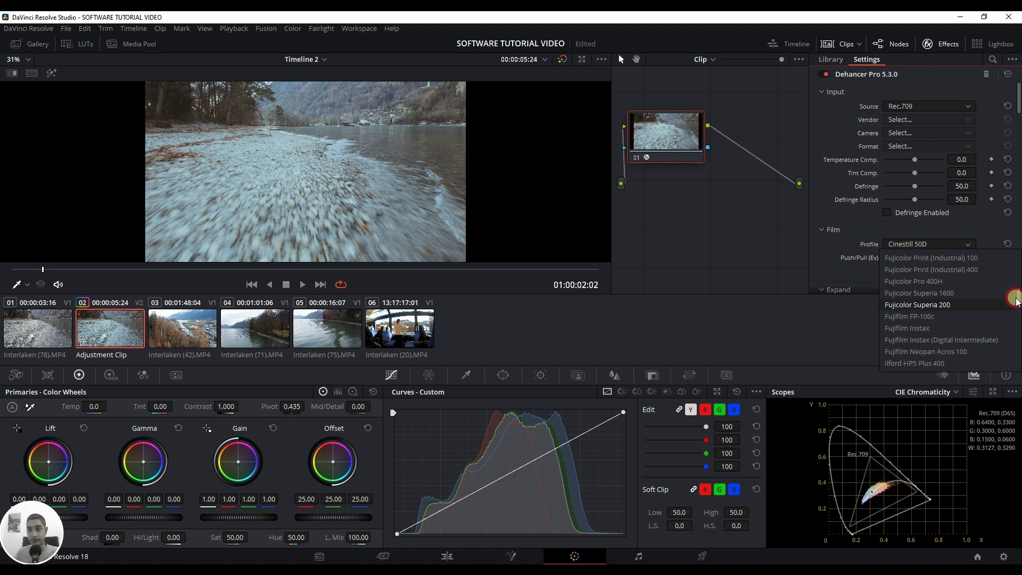
pyautogui.click(928, 281)
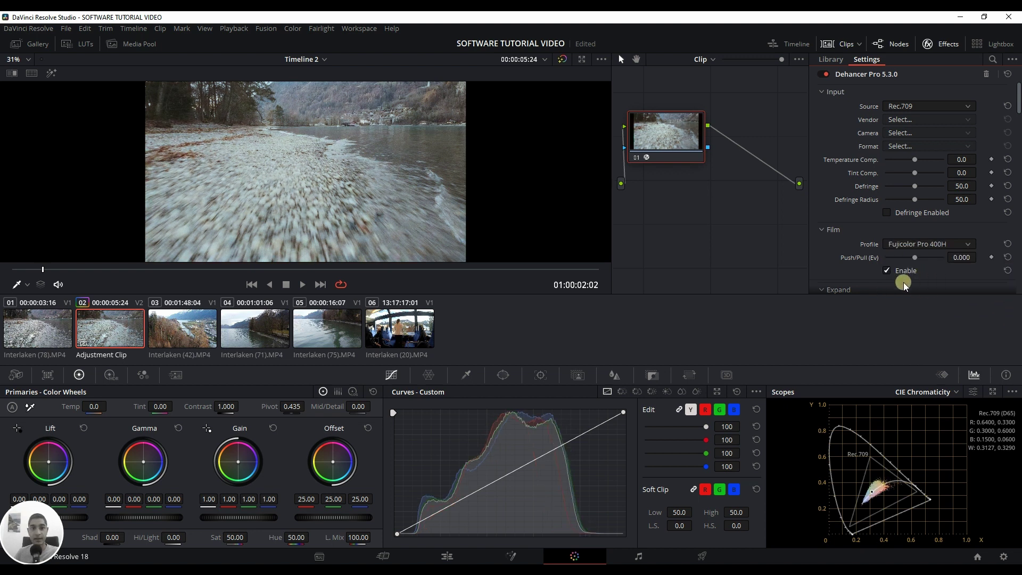
# Try the Fujicolor Natura 1600 and Fuji Eterna Vivid 500 (Exp. 2013) film profiles in turn
pyautogui.click(931, 244)
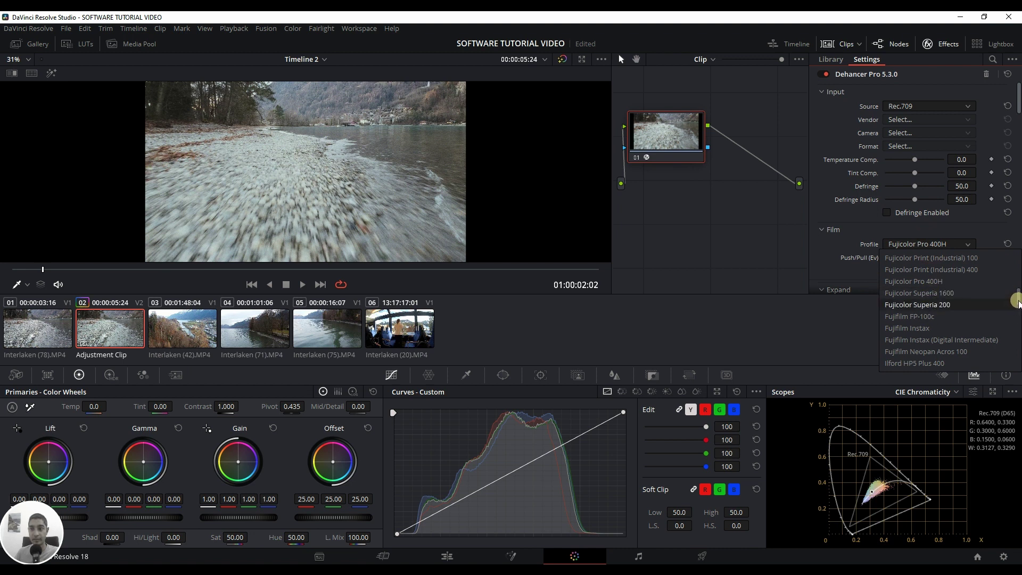
pyautogui.scroll(3, 1014, 298)
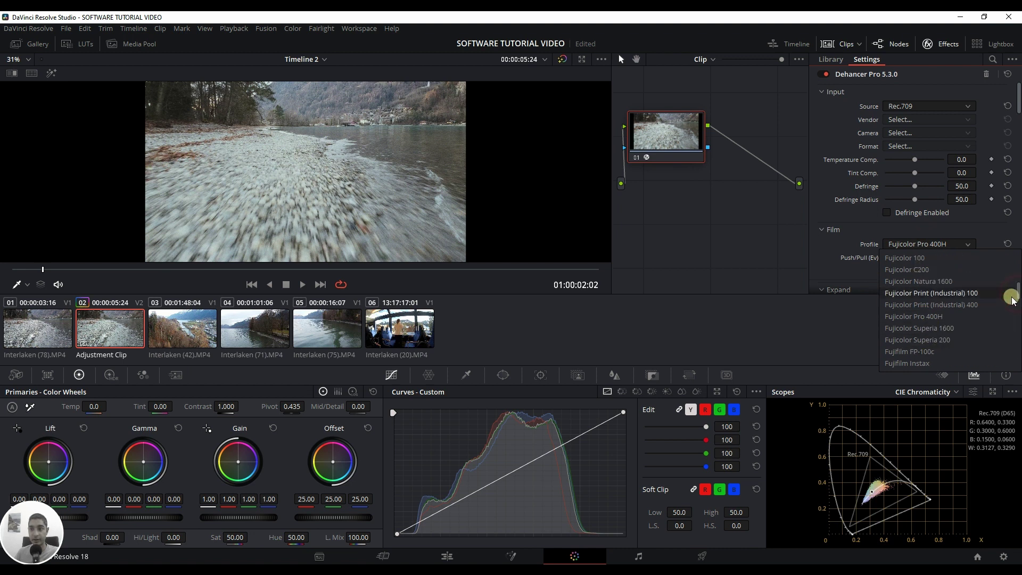
pyautogui.click(942, 282)
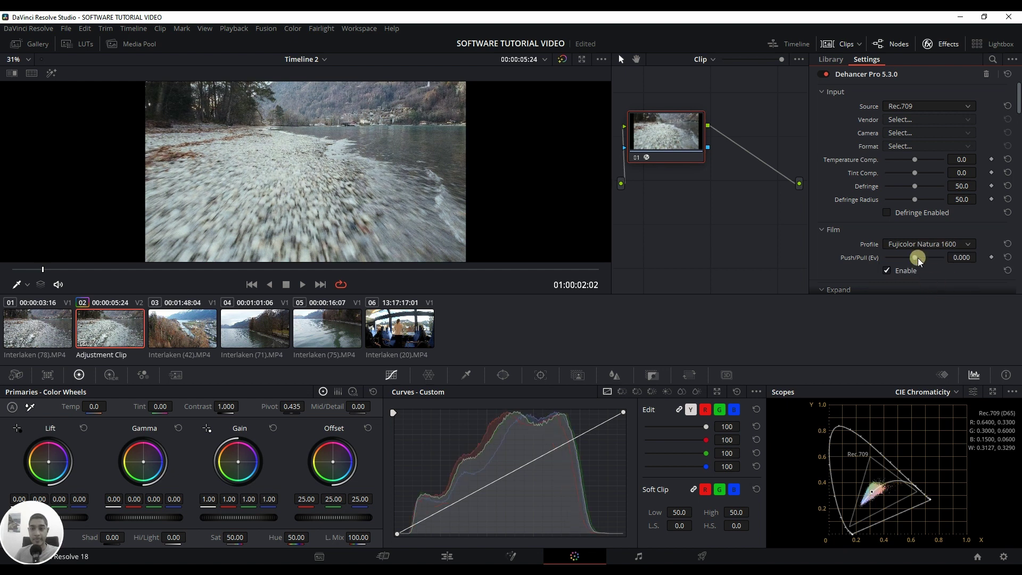
pyautogui.click(925, 246)
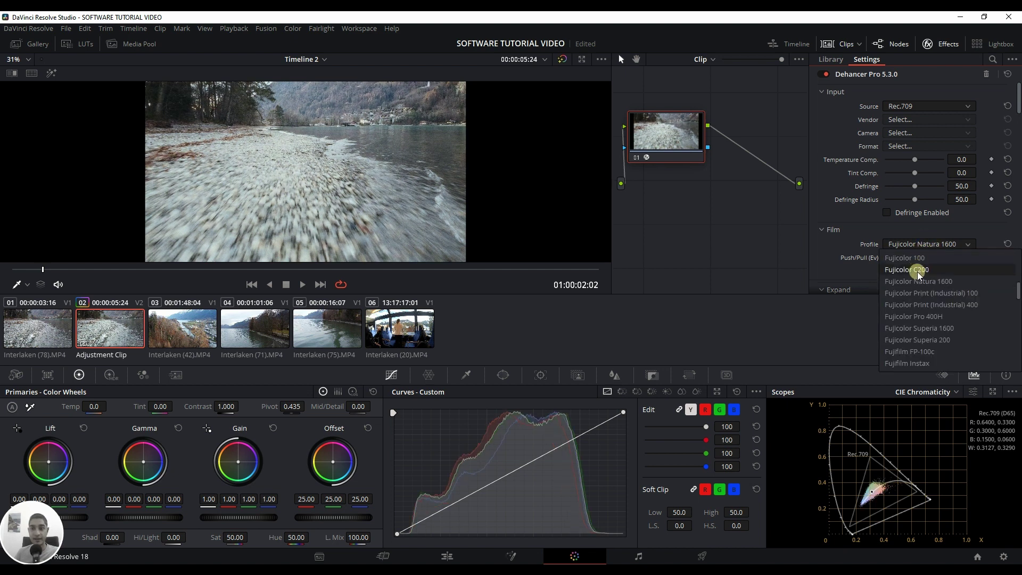
pyautogui.scroll(5, 921, 282)
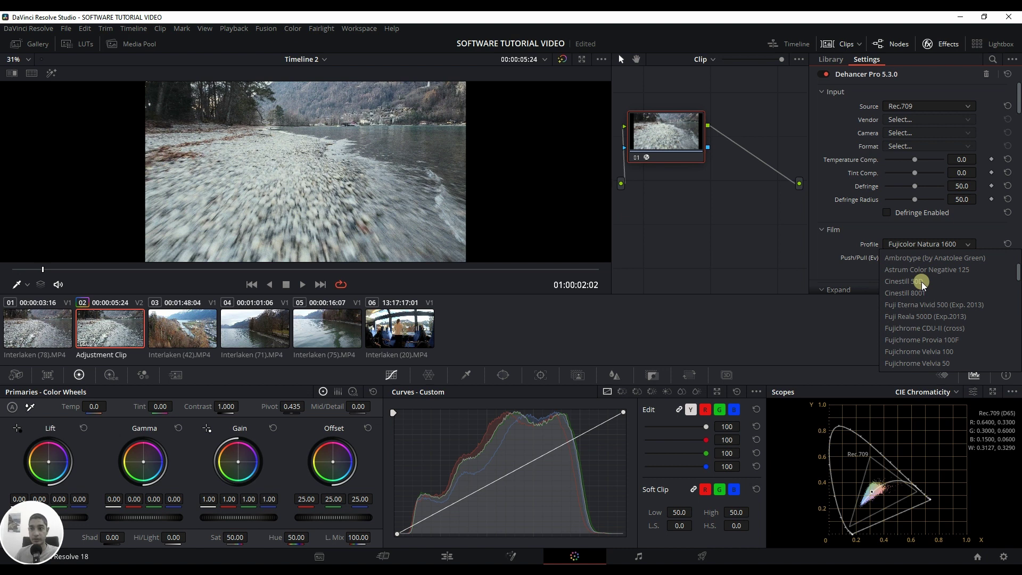
pyautogui.click(931, 307)
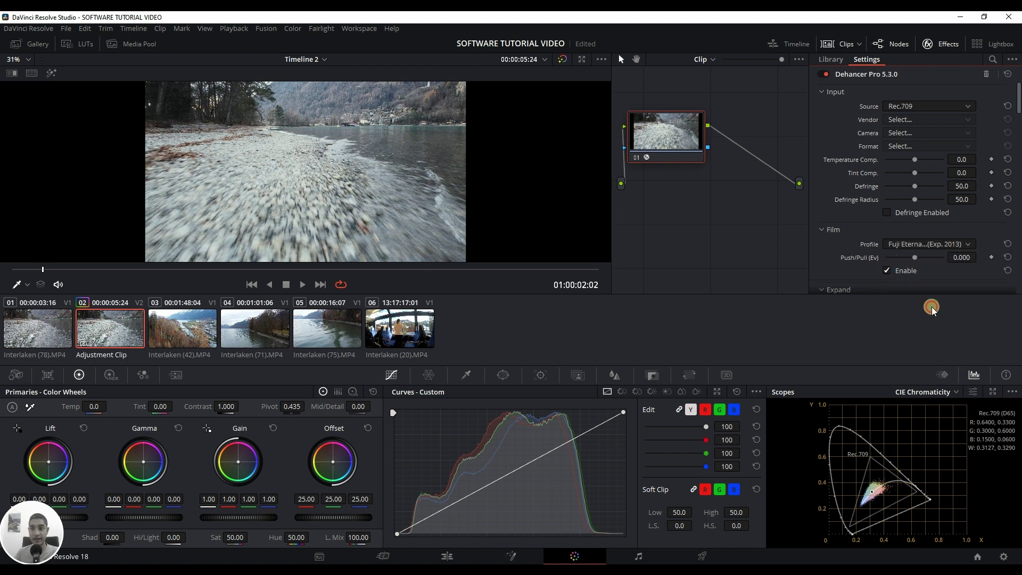
# Compare the Fujichrome Velvia 100, Fujichrome Velvia 50 and Fujichrome Provia 100F film profiles by applying each in turn
pyautogui.click(918, 244)
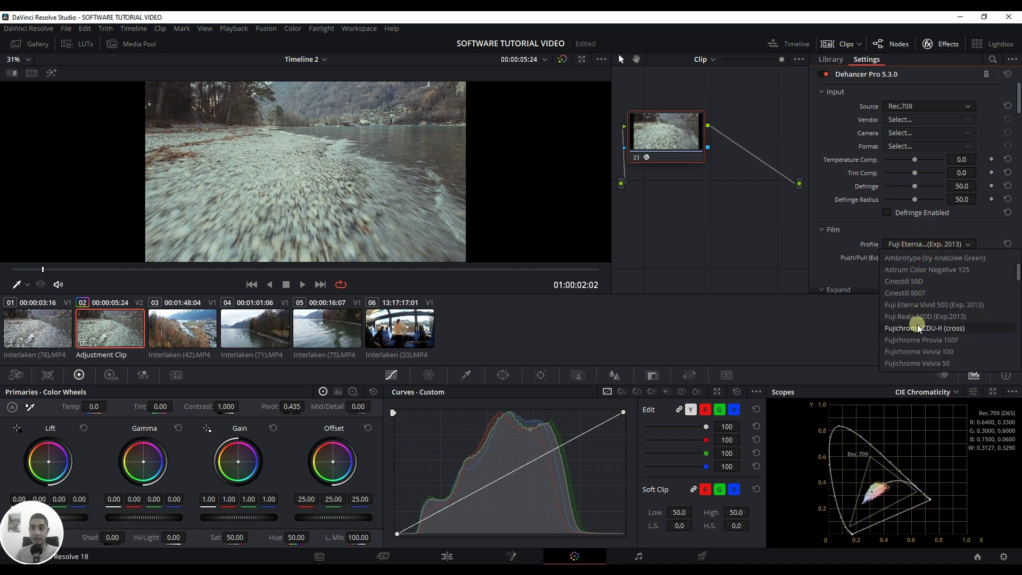
pyautogui.click(921, 349)
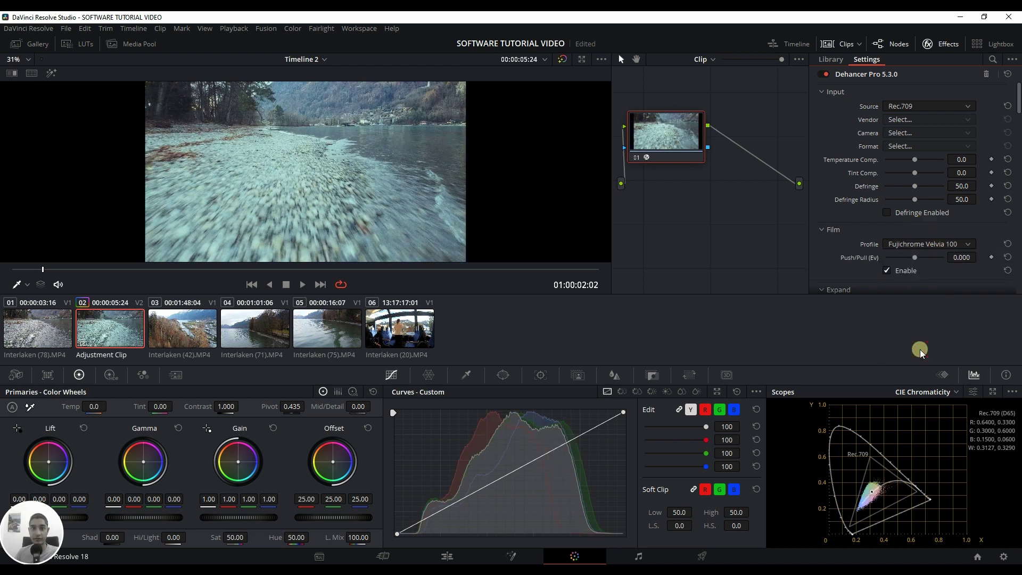
pyautogui.click(920, 244)
pyautogui.click(913, 360)
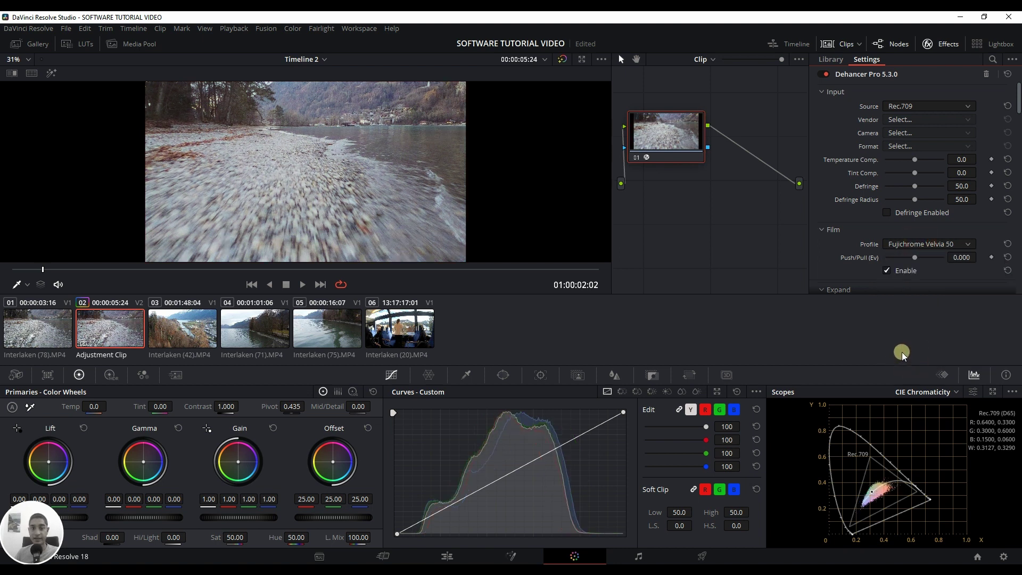
pyautogui.click(931, 244)
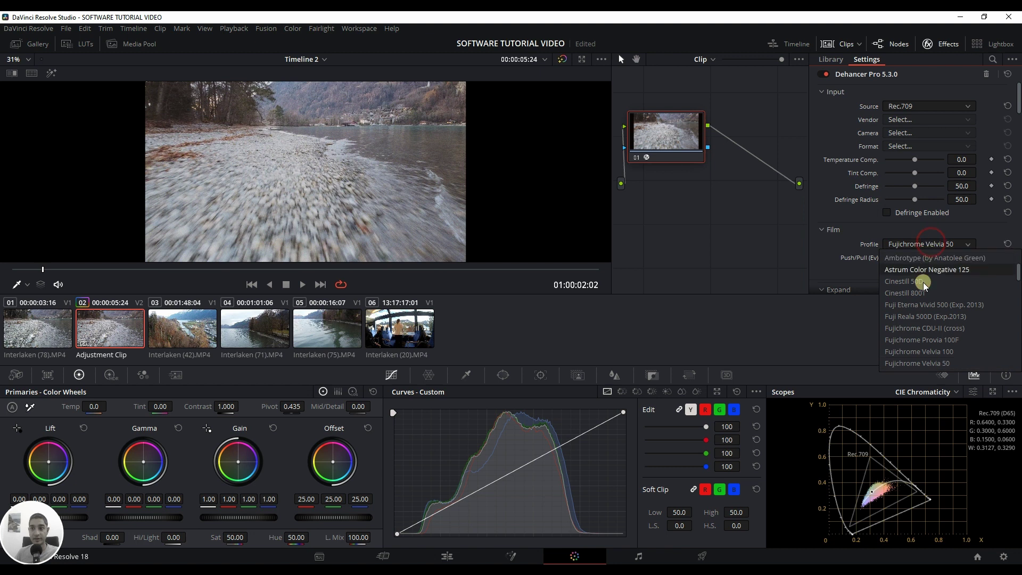
pyautogui.click(919, 339)
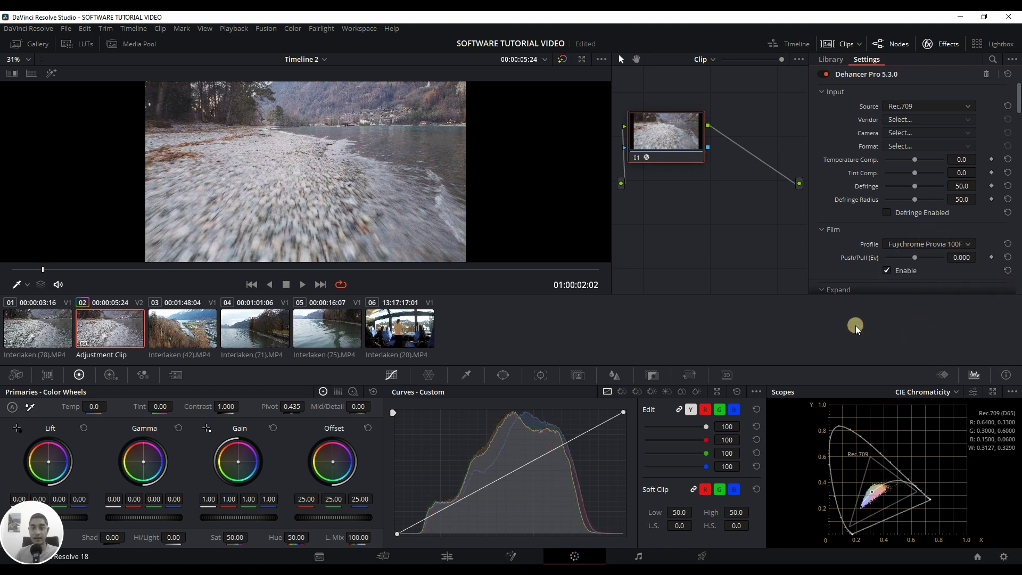
# Switch the film profile back to Fujicolor Natura 1600
pyautogui.click(908, 244)
pyautogui.scroll(-2, 904, 327)
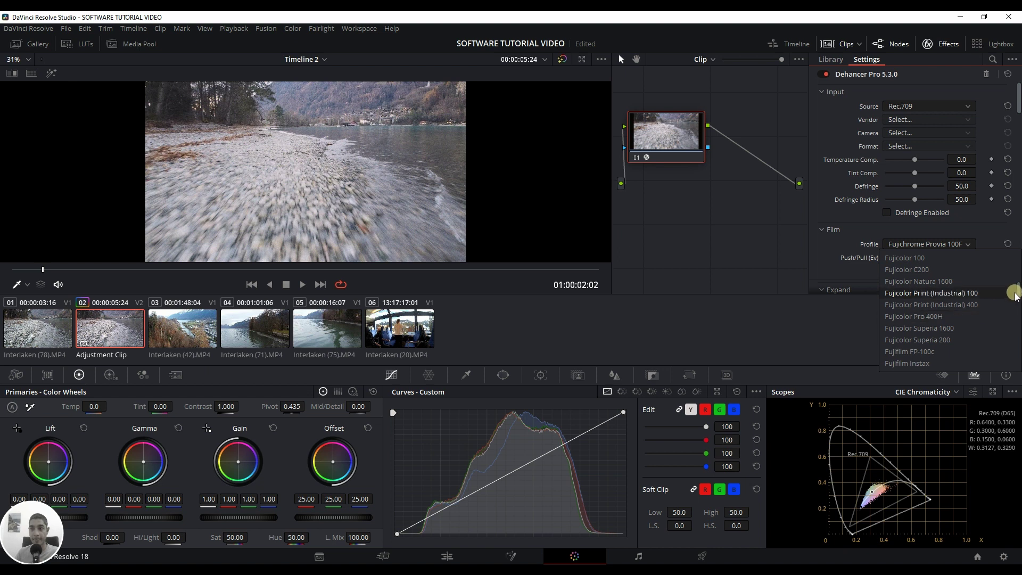
pyautogui.click(943, 281)
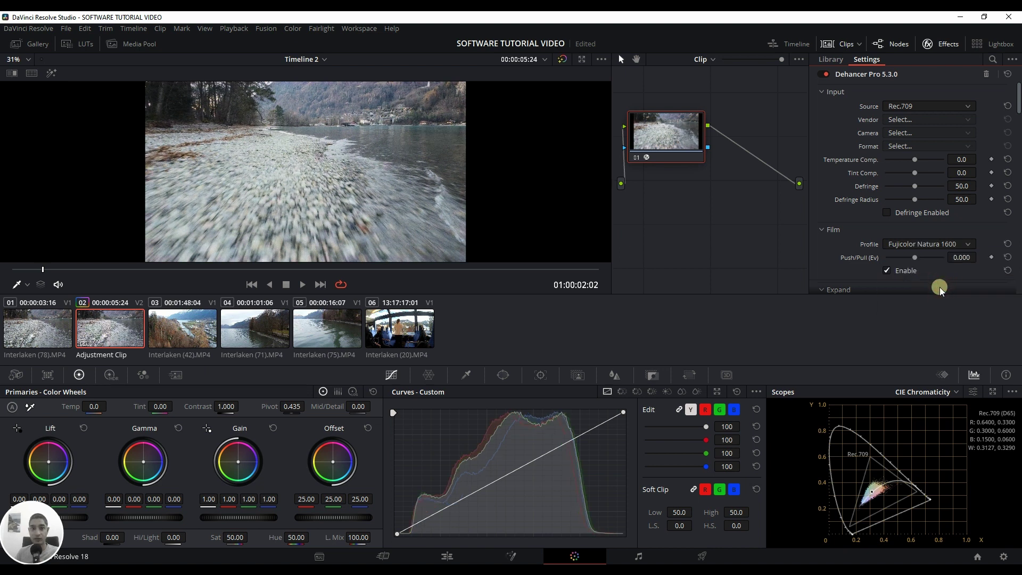
# Set Dehancer's film profile to Kodak Aerocolor IV 125
pyautogui.click(940, 244)
pyautogui.scroll(-3, 937, 321)
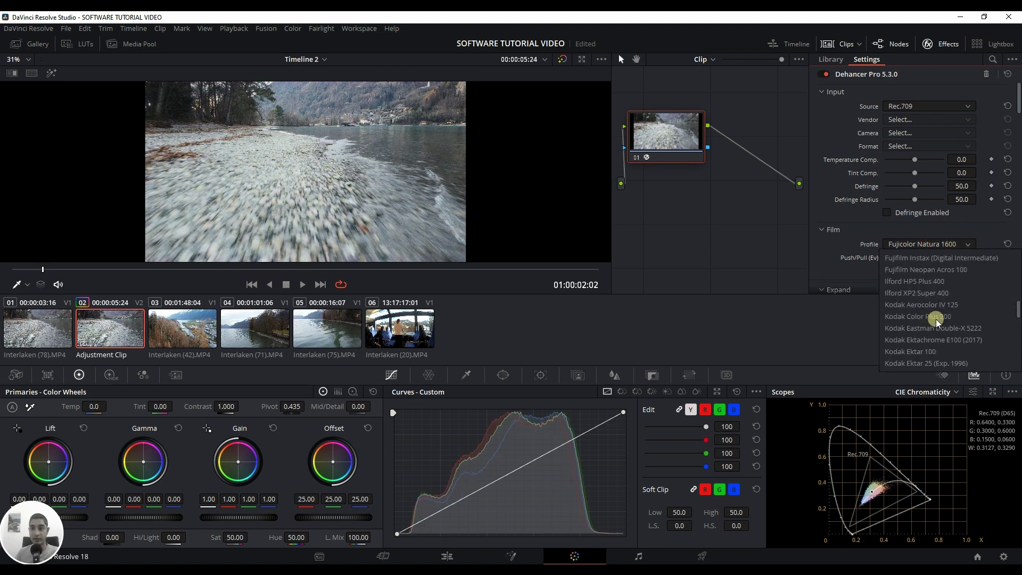
pyautogui.click(918, 306)
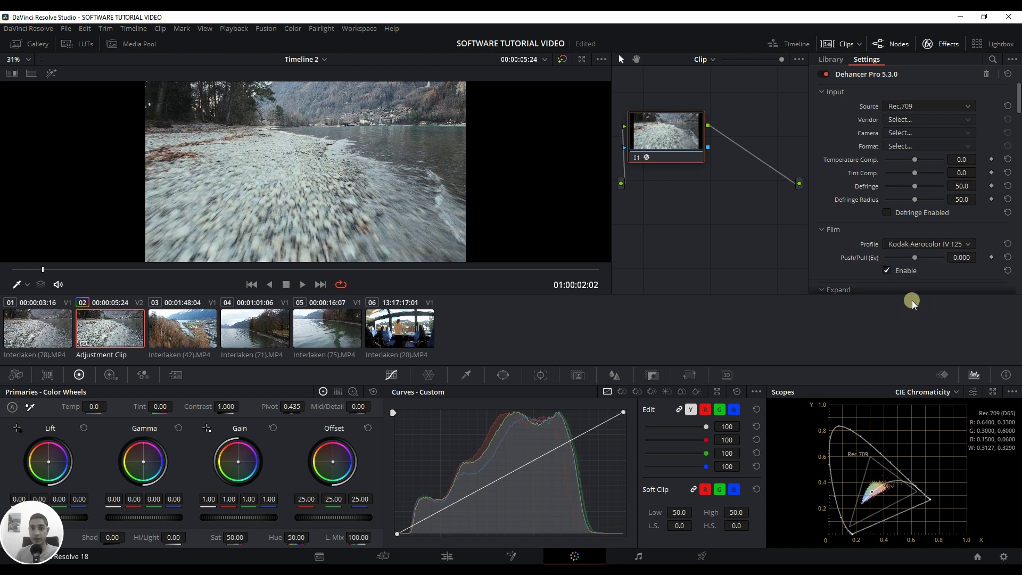
# Set Dehancer's film profile to Fujicolor Pro 400H and scrub through the timeline to review the look on every clip
pyautogui.click(923, 242)
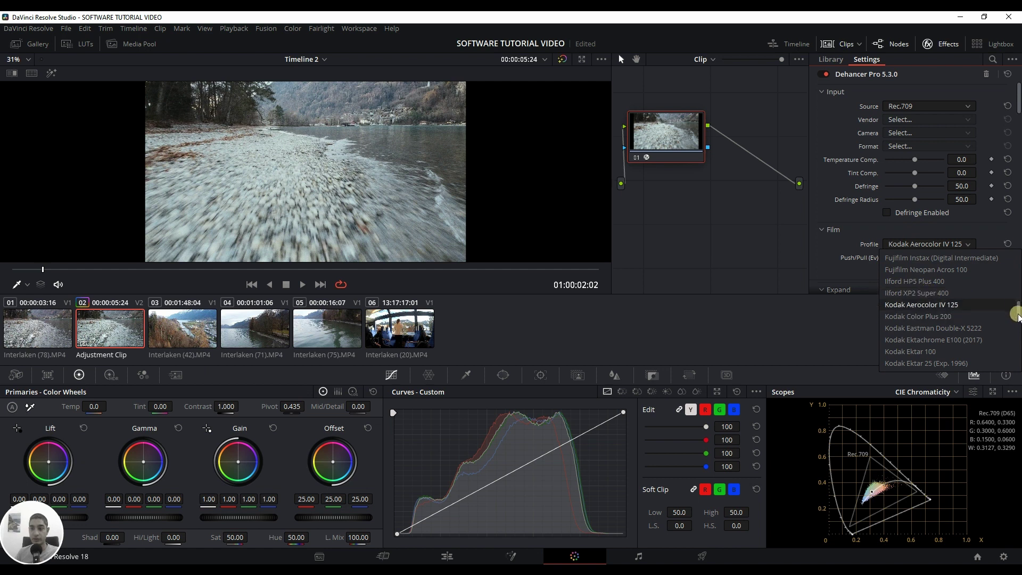
pyautogui.moveTo(1018, 317); pyautogui.dragTo(1018, 305)
pyautogui.click(938, 295)
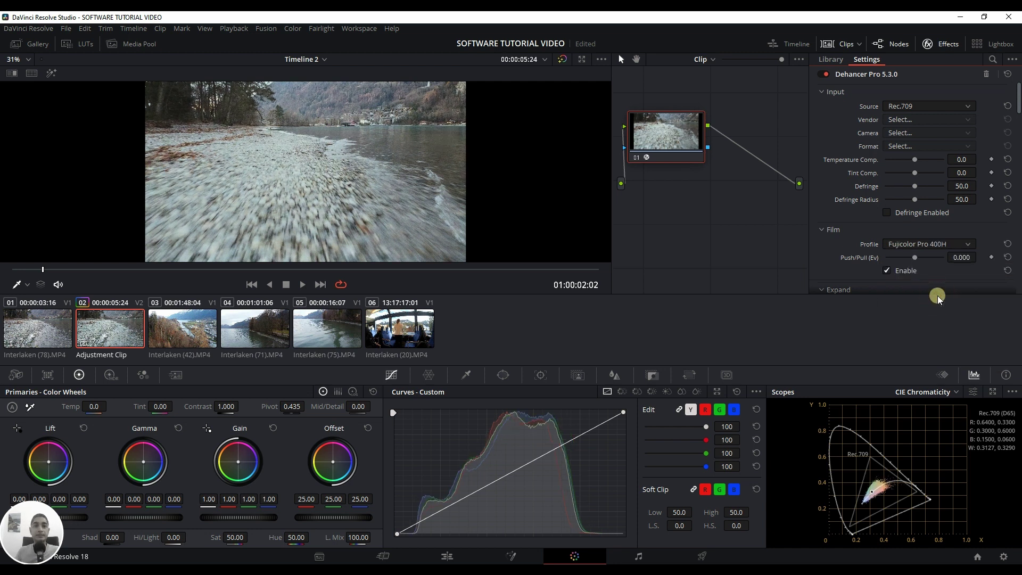
pyautogui.click(31, 271)
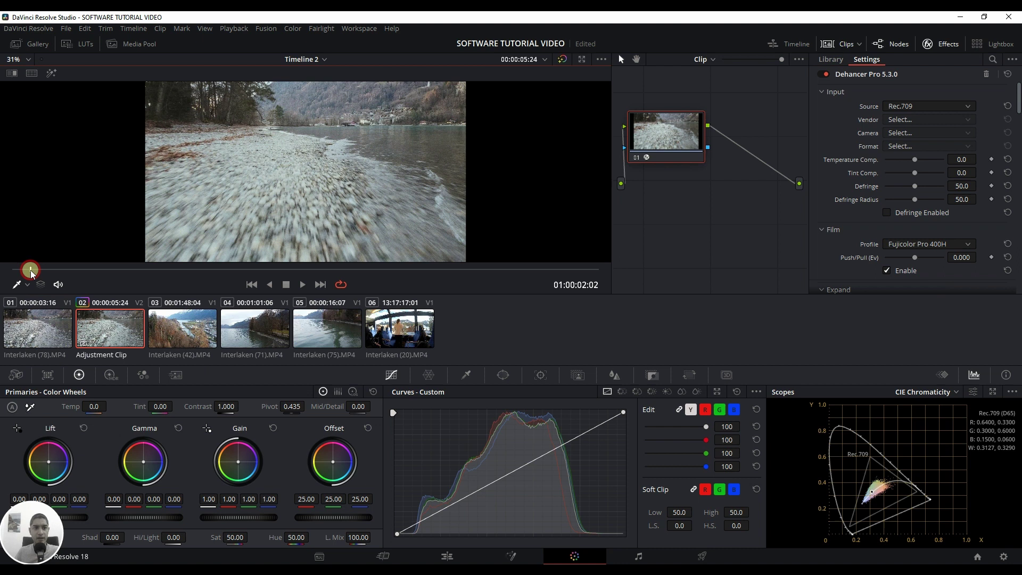
pyautogui.moveTo(31, 271); pyautogui.dragTo(593, 282)
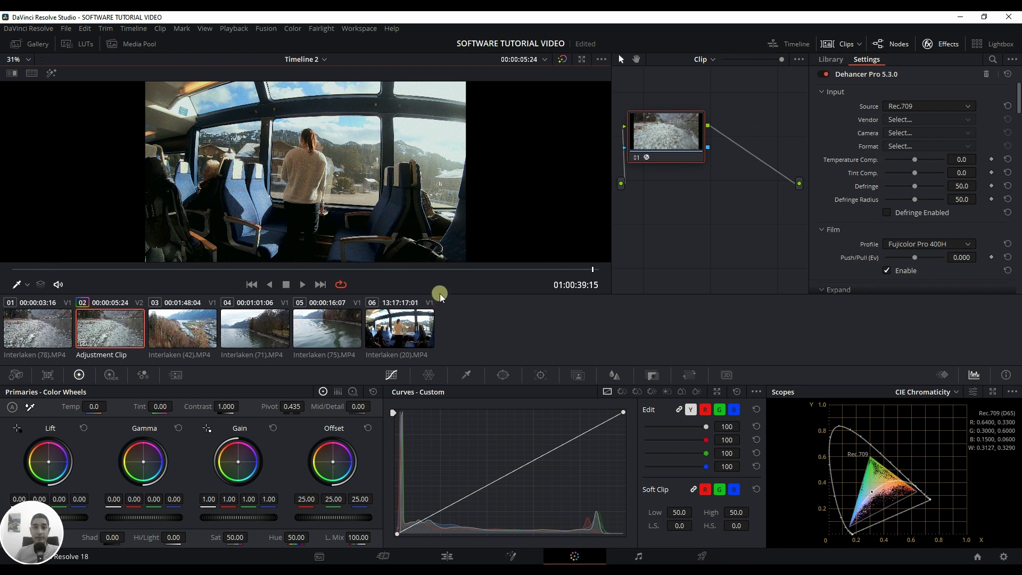
# Slightly lift the custom curve's black point on the Interlaken (20).MP4 train clip and review that shot from the adjustment clip
pyautogui.click(400, 325)
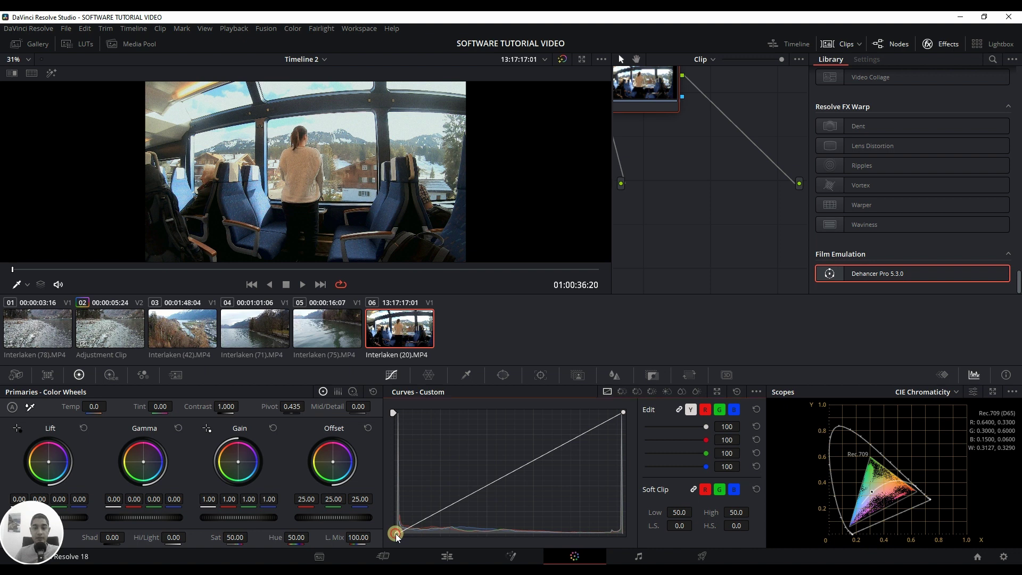
pyautogui.moveTo(395, 534); pyautogui.dragTo(397, 528)
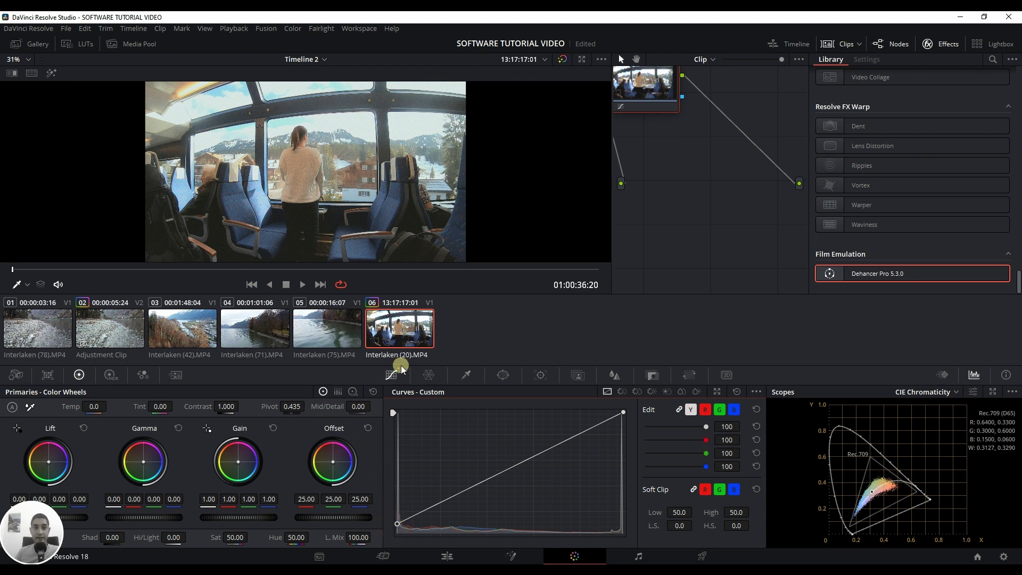
pyautogui.click(94, 331)
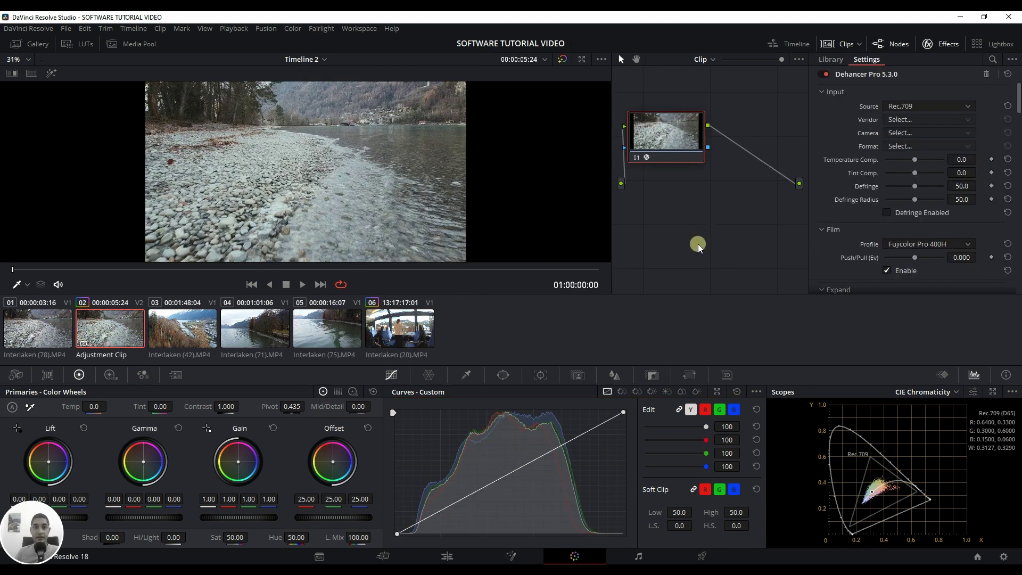
pyautogui.click(582, 271)
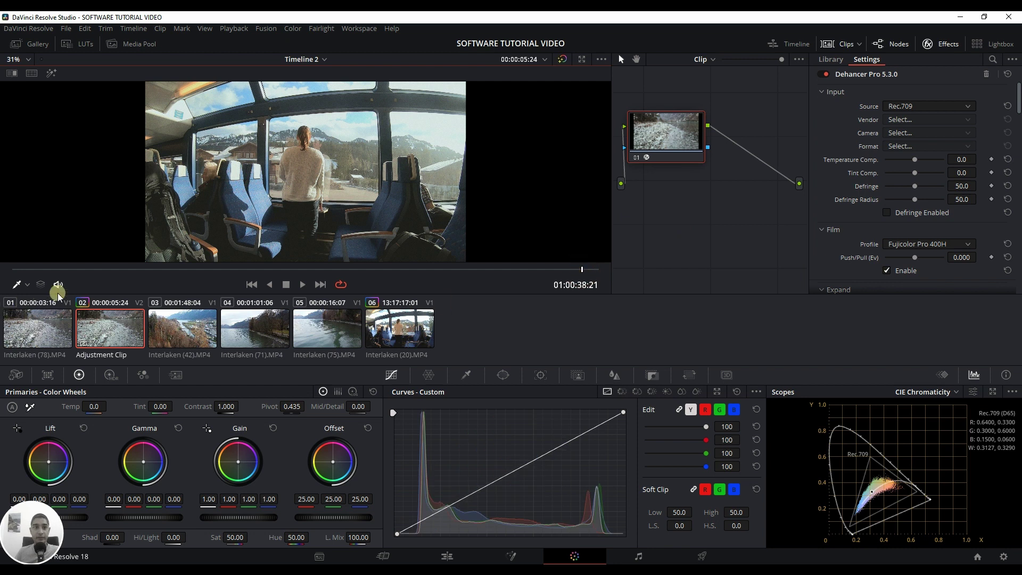
# Set the adjustment clip's Temperature Comp. to 1.1 on the pebble shore shot and check the aerial river shot
pyautogui.click(40, 271)
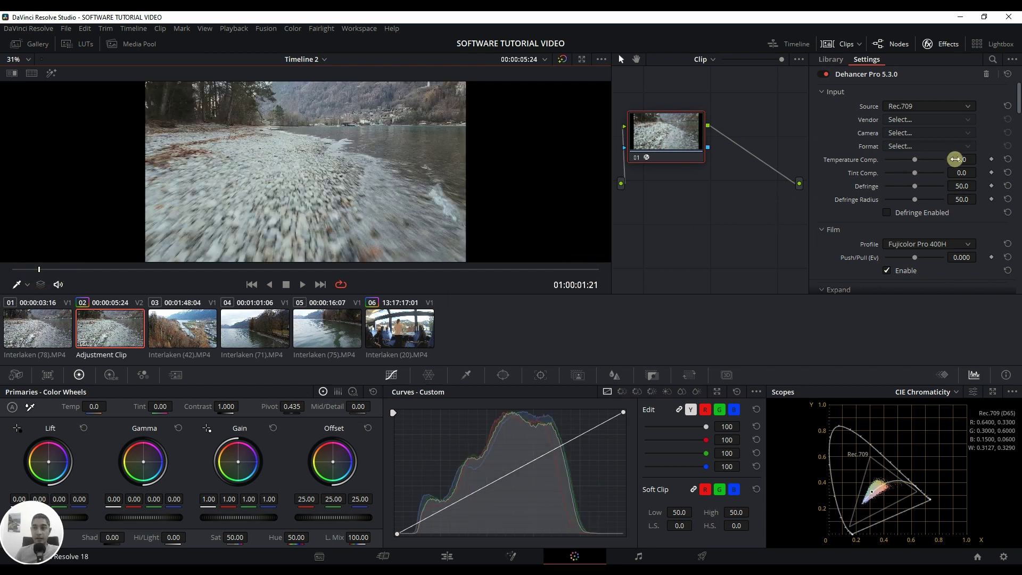
pyautogui.moveTo(958, 160); pyautogui.dragTo(964, 163)
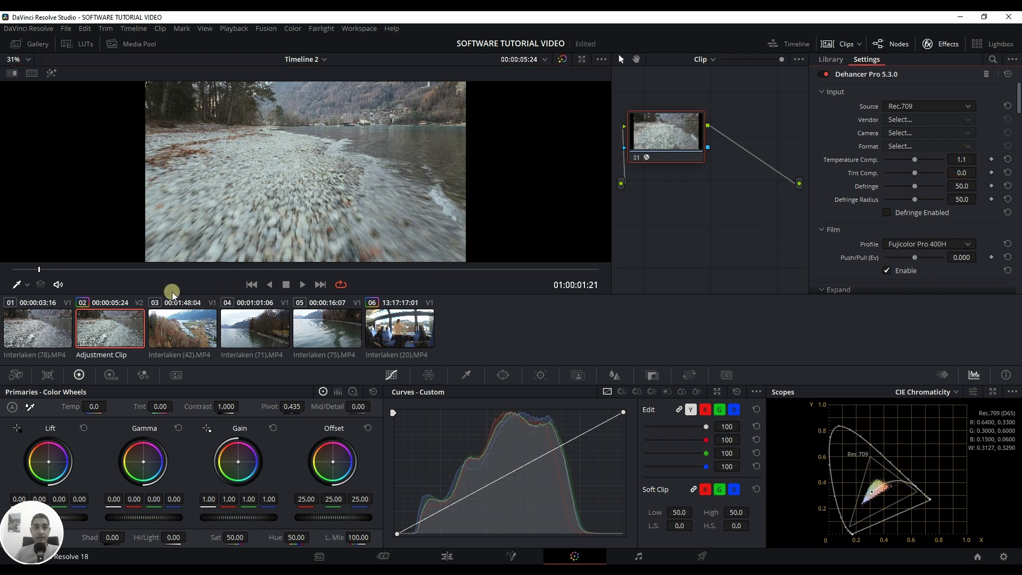
pyautogui.click(163, 269)
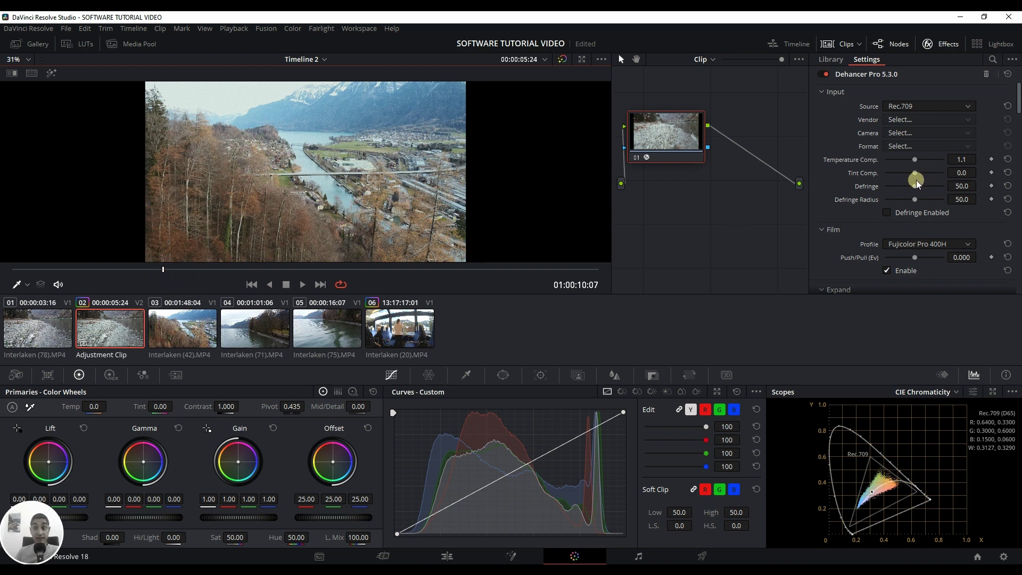
# Try the film's Push/Pull at 2.000 Ev on the aerial shot, reset it, and set it to 0.458
pyautogui.moveTo(914, 258); pyautogui.dragTo(963, 273)
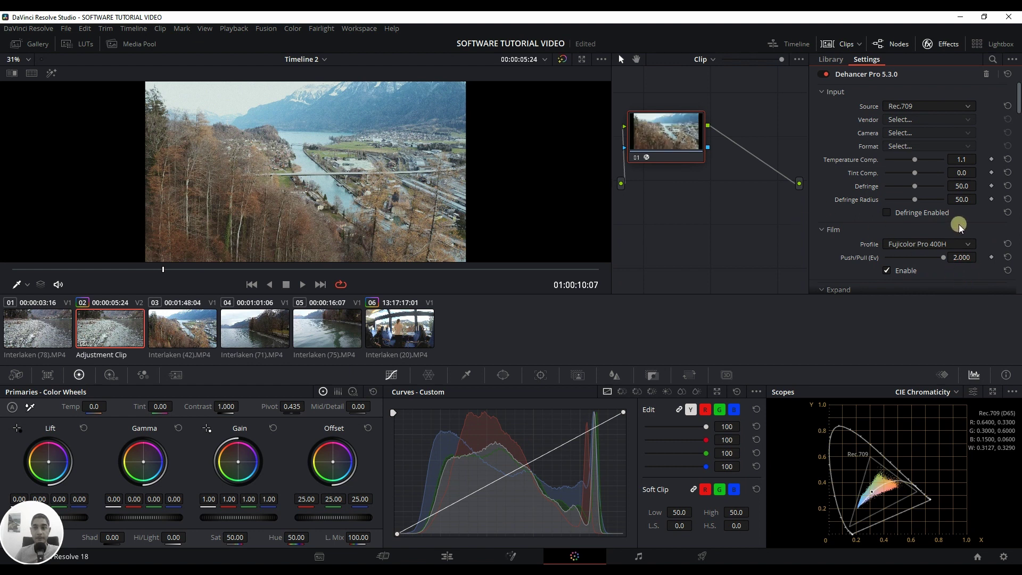
pyautogui.click(1007, 257)
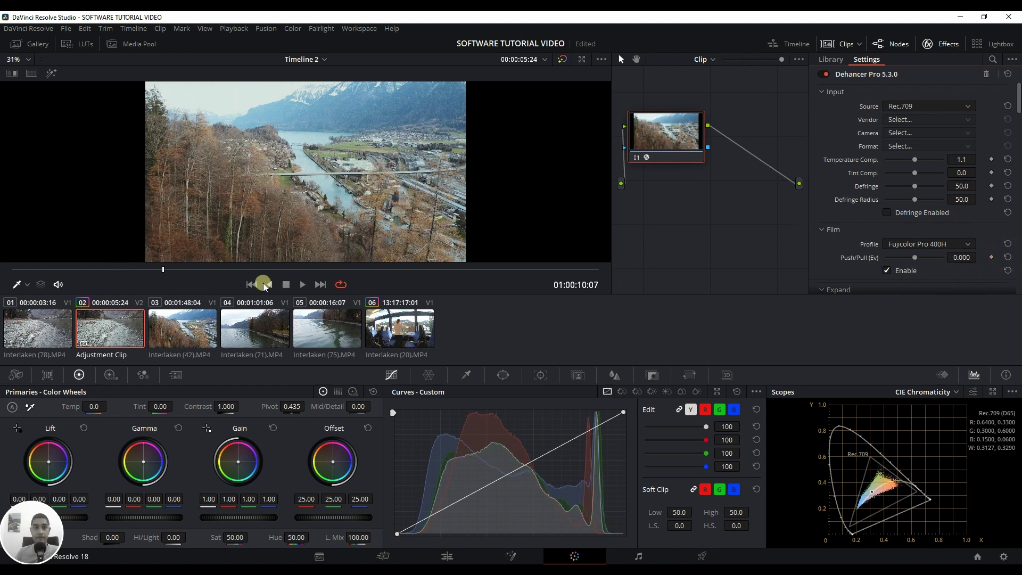
pyautogui.click(255, 269)
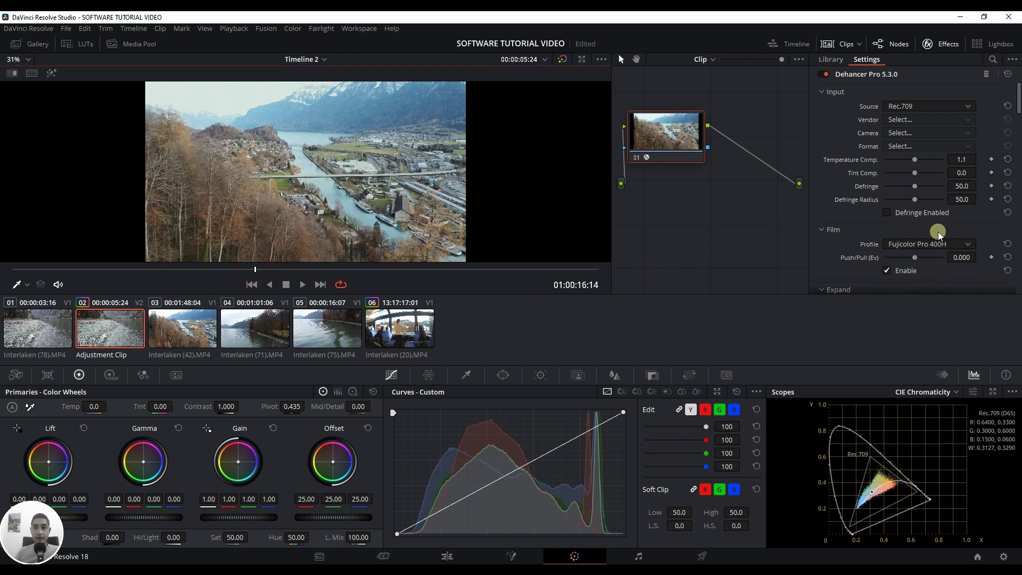
pyautogui.moveTo(915, 257); pyautogui.dragTo(897, 268)
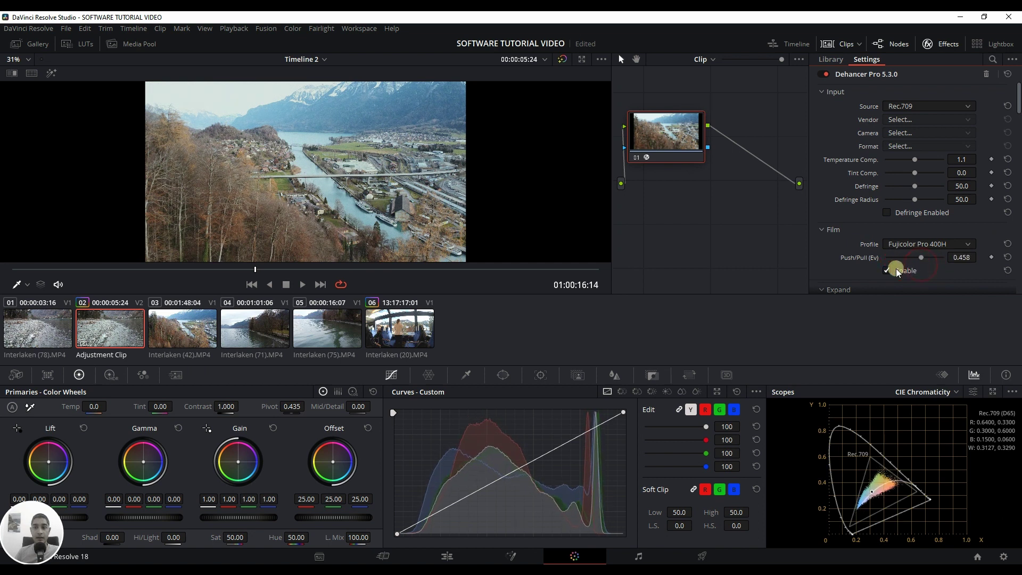
# Set the Expand Black Point to 1.55 and White Point to 91.9, and review them on other parts of the timeline
pyautogui.scroll(-3, 835, 244)
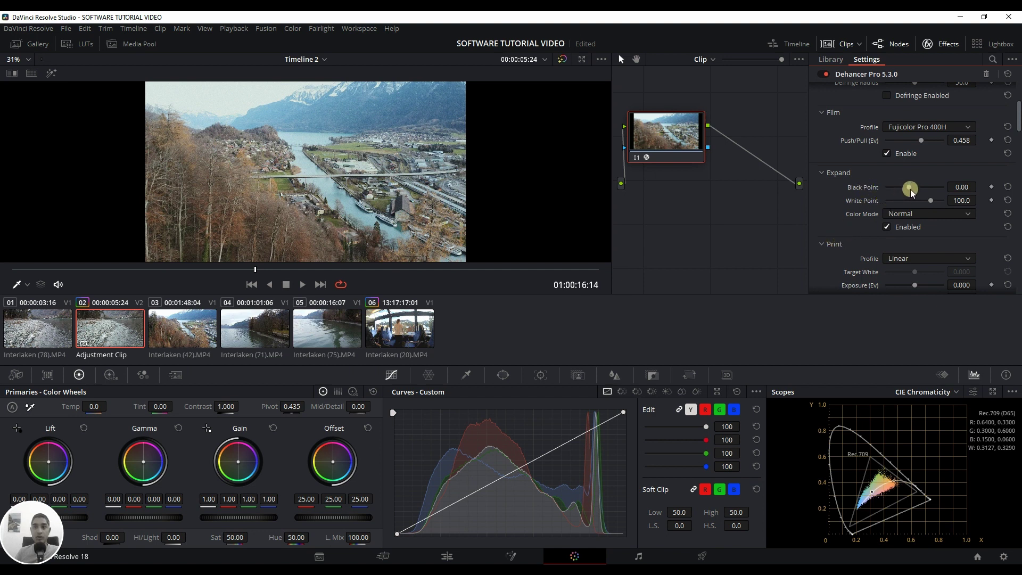
pyautogui.moveTo(912, 190); pyautogui.dragTo(912, 204)
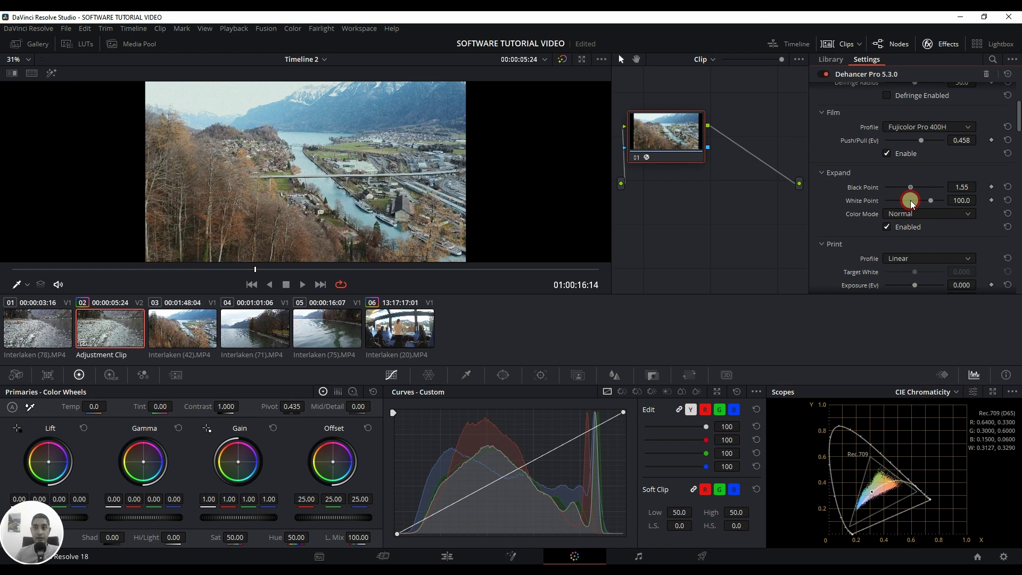
pyautogui.moveTo(929, 200); pyautogui.dragTo(925, 202)
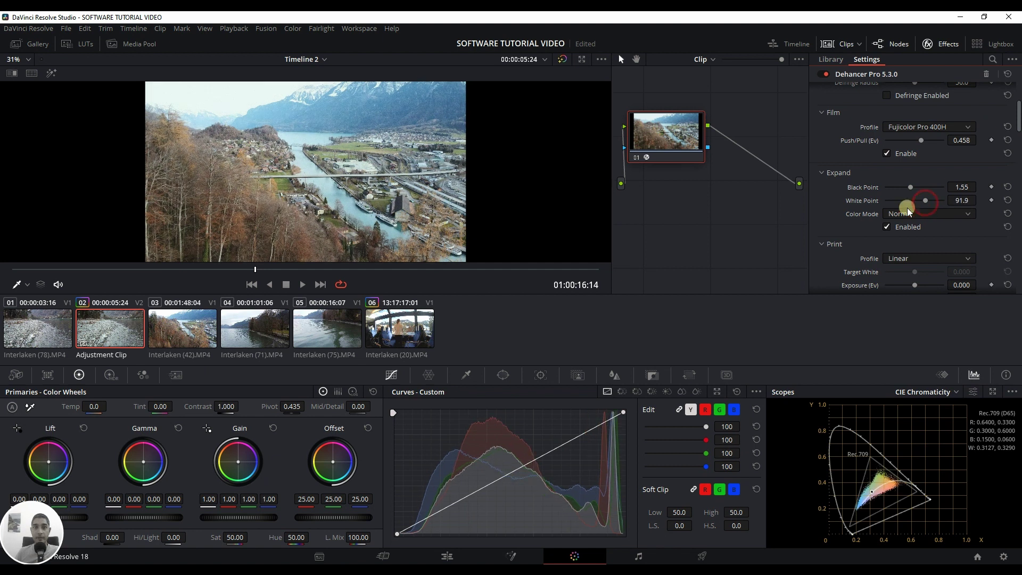
pyautogui.click(389, 270)
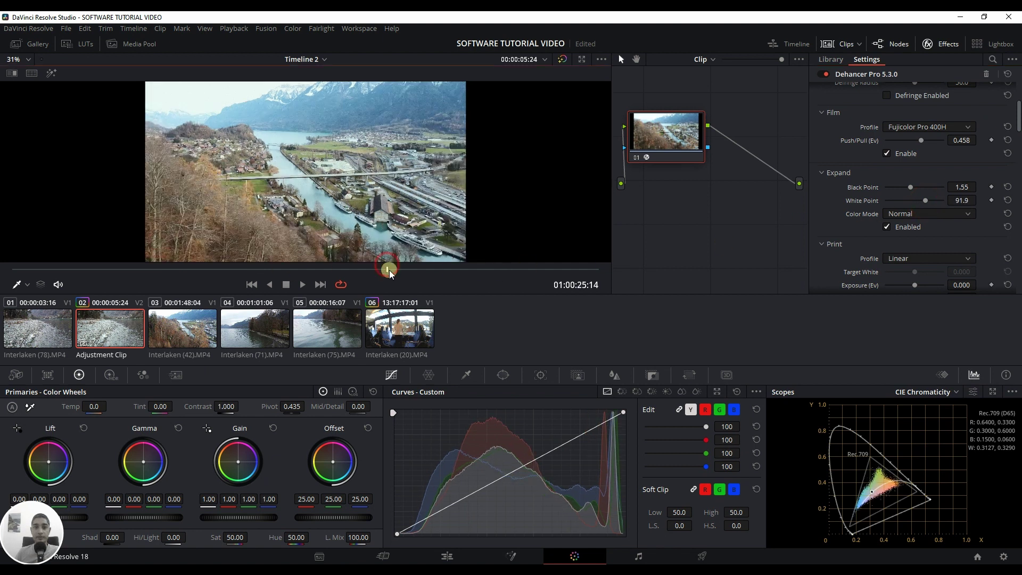
pyautogui.click(431, 270)
pyautogui.click(463, 270)
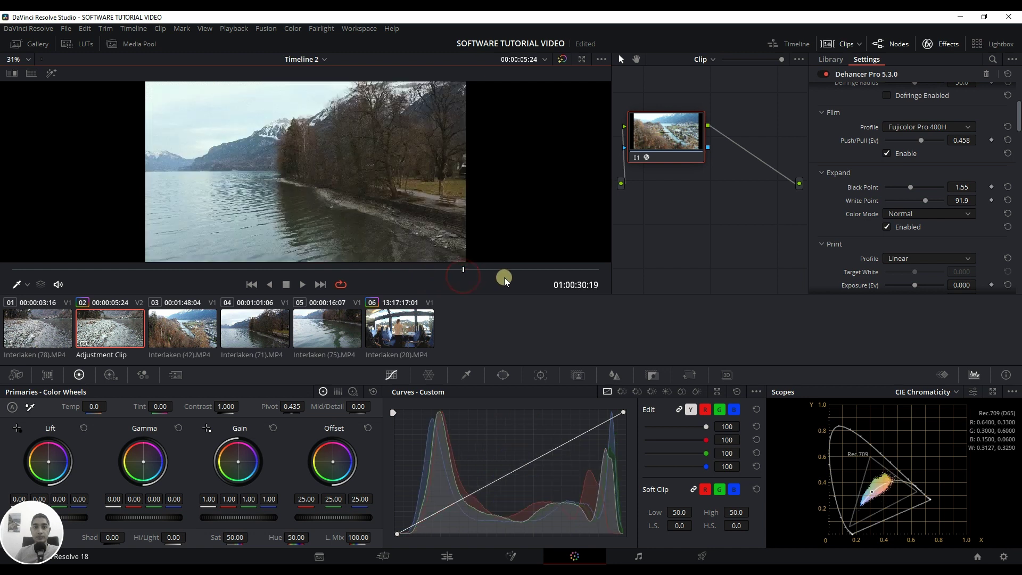
# Collapse the Print settings and set the Color Head to Yellow - Blue -6.9, Magenta - Green -5.1 and Cyan - Red 2.3
pyautogui.scroll(-3, 873, 255)
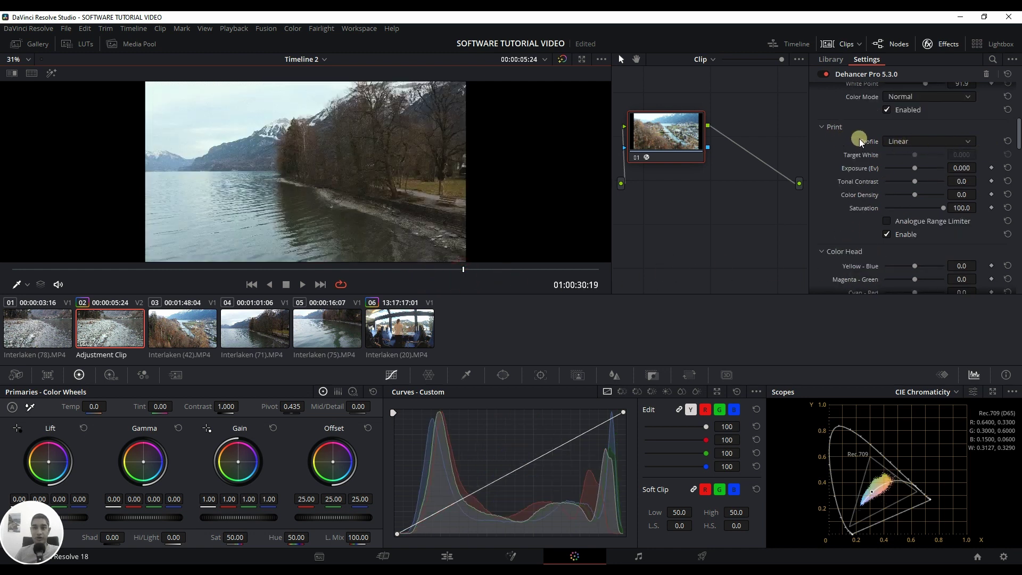
pyautogui.click(820, 128)
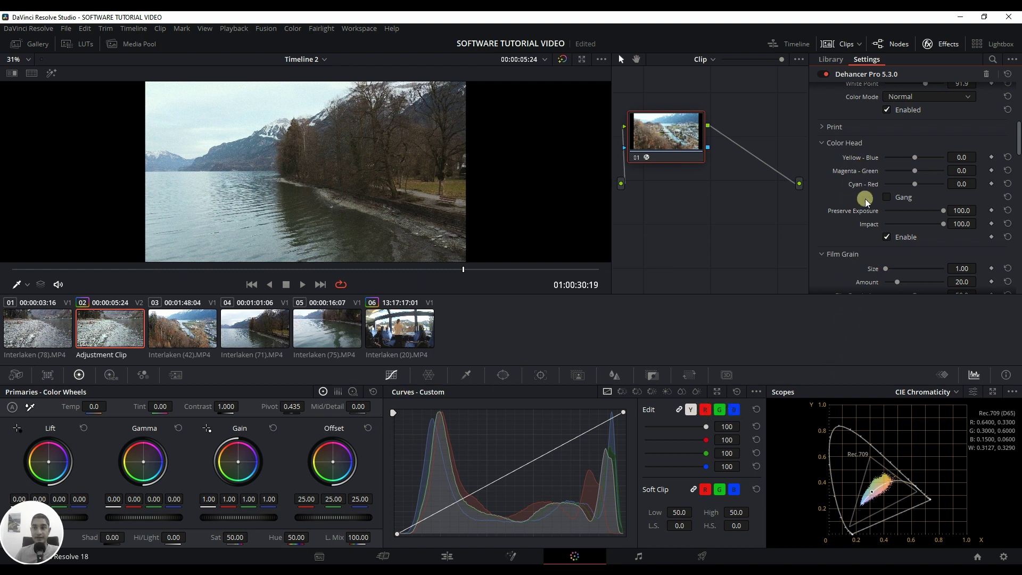
pyautogui.moveTo(917, 159); pyautogui.dragTo(912, 165)
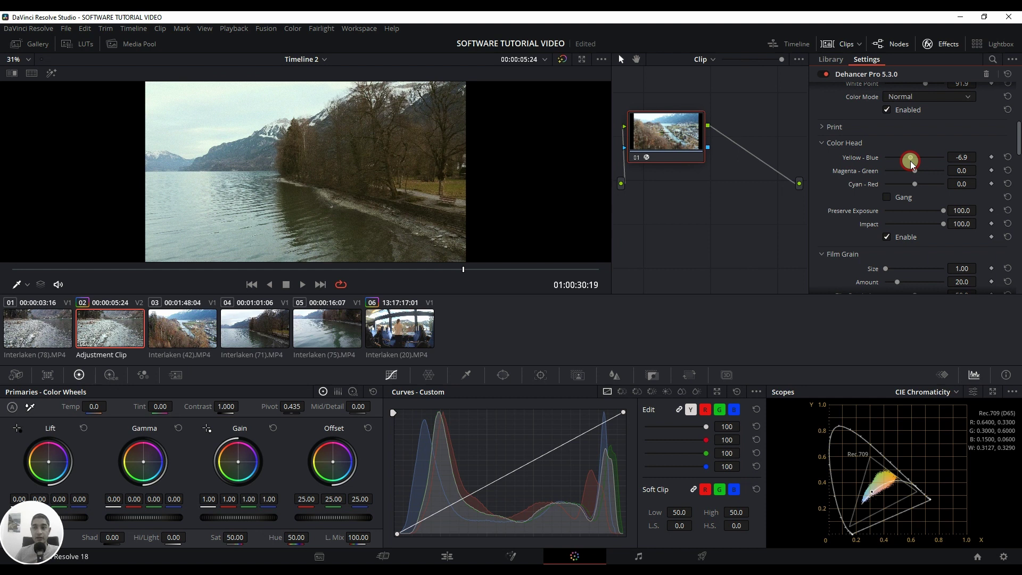
pyautogui.moveTo(913, 164); pyautogui.dragTo(912, 173)
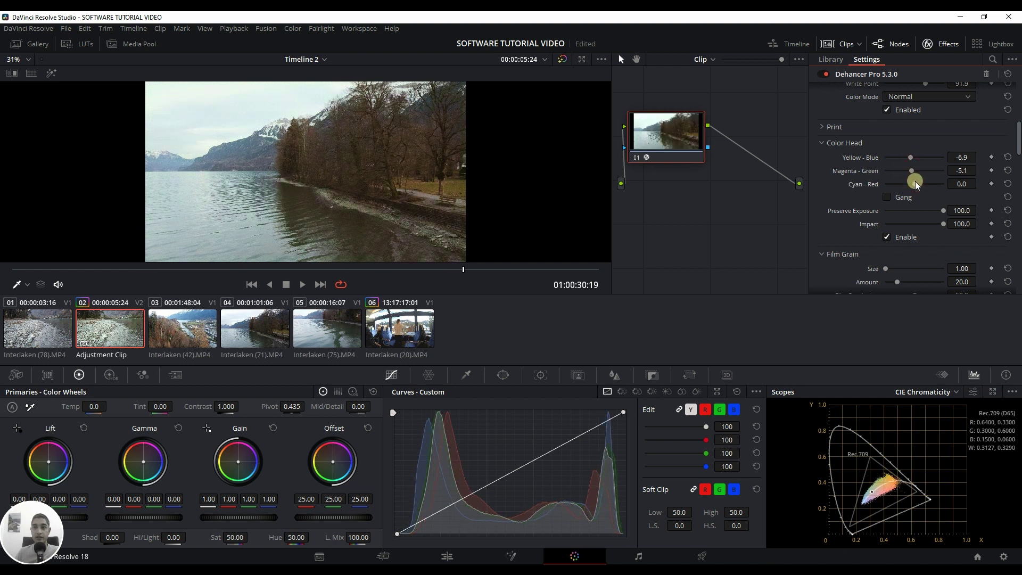
pyautogui.moveTo(914, 186); pyautogui.dragTo(916, 186)
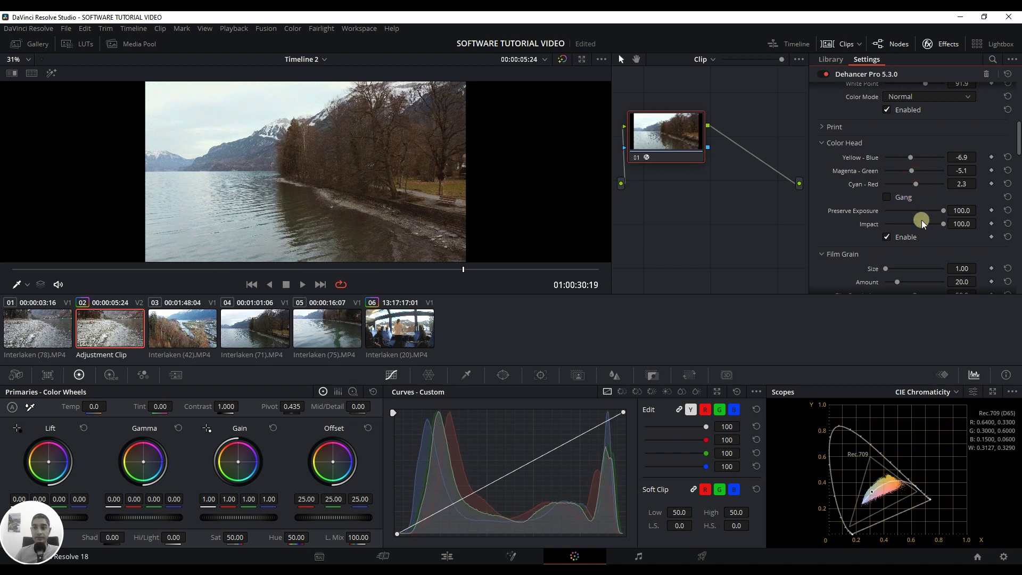
# Set the Film Grain Amount to 42.2
pyautogui.scroll(-4, 835, 229)
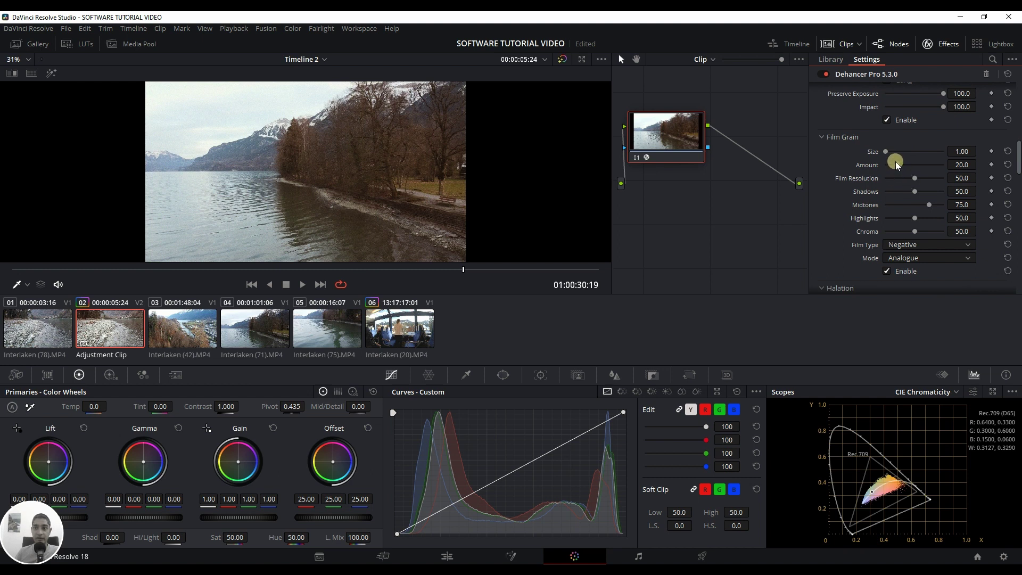
pyautogui.moveTo(896, 162); pyautogui.dragTo(911, 169)
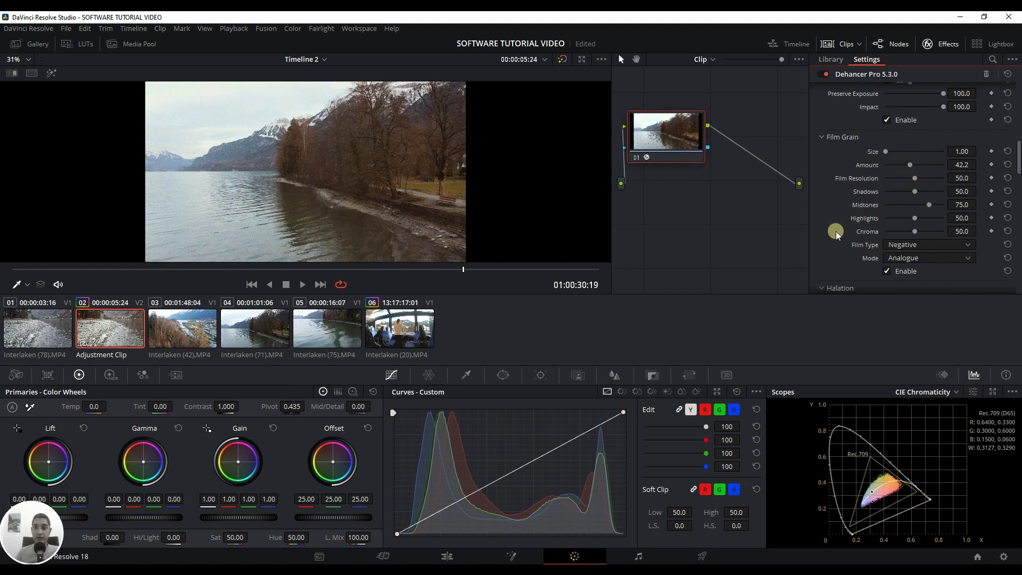
# Try Halation by switching it on and off to compare on the aerial river shot, and leave it disabled
pyautogui.scroll(-4, 837, 235)
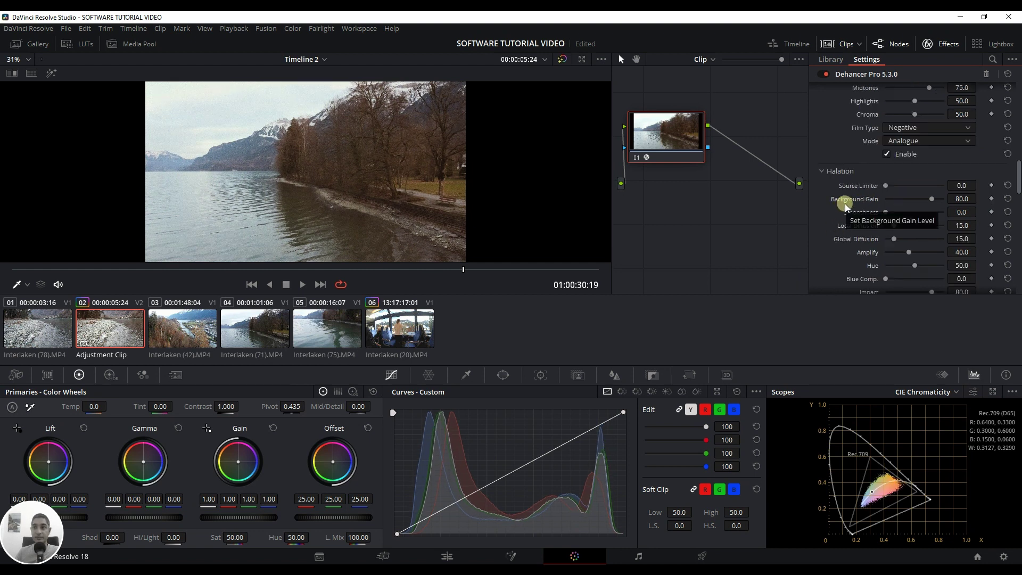
pyautogui.scroll(-4, 846, 206)
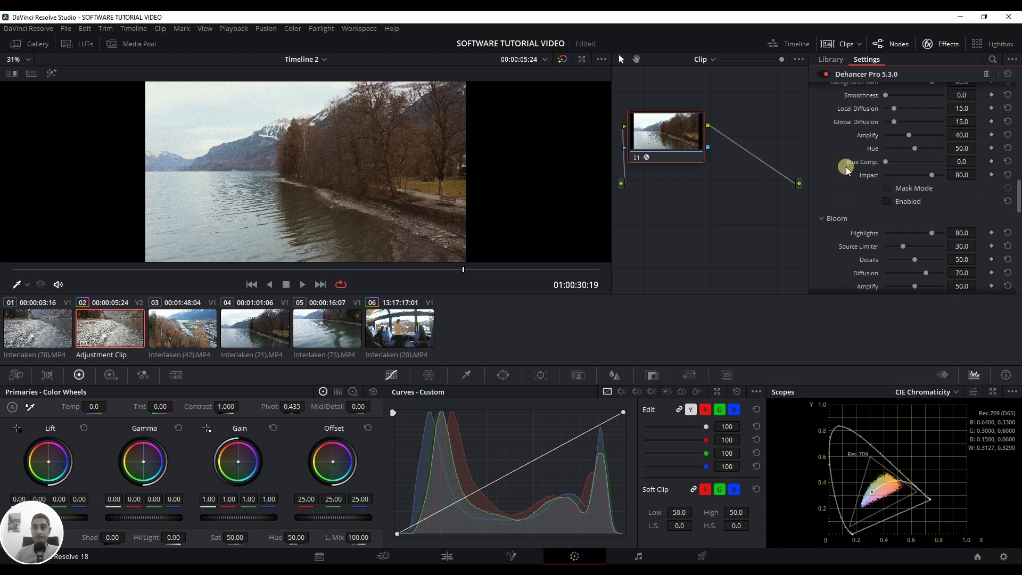
pyautogui.click(886, 202)
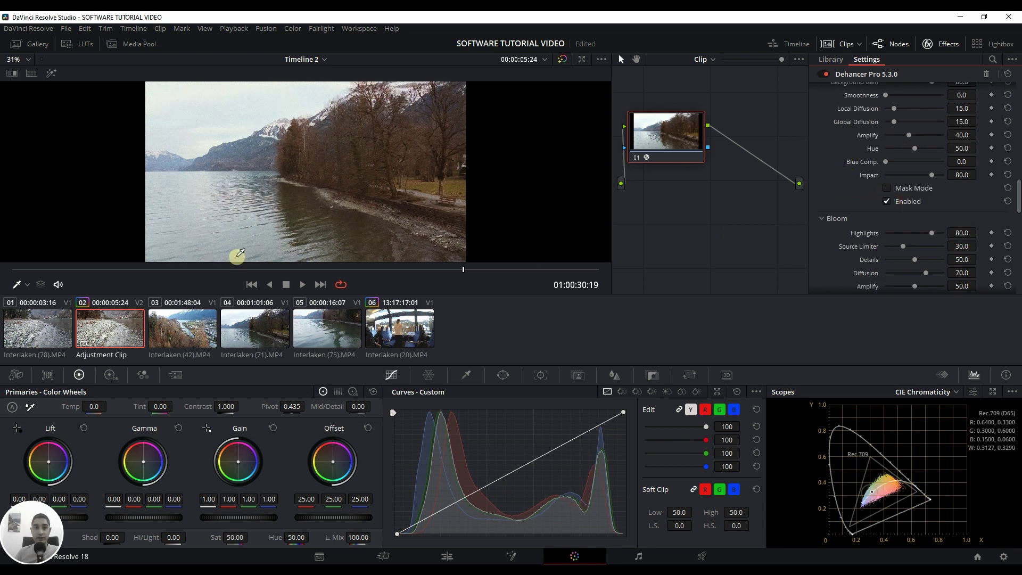
pyautogui.click(153, 269)
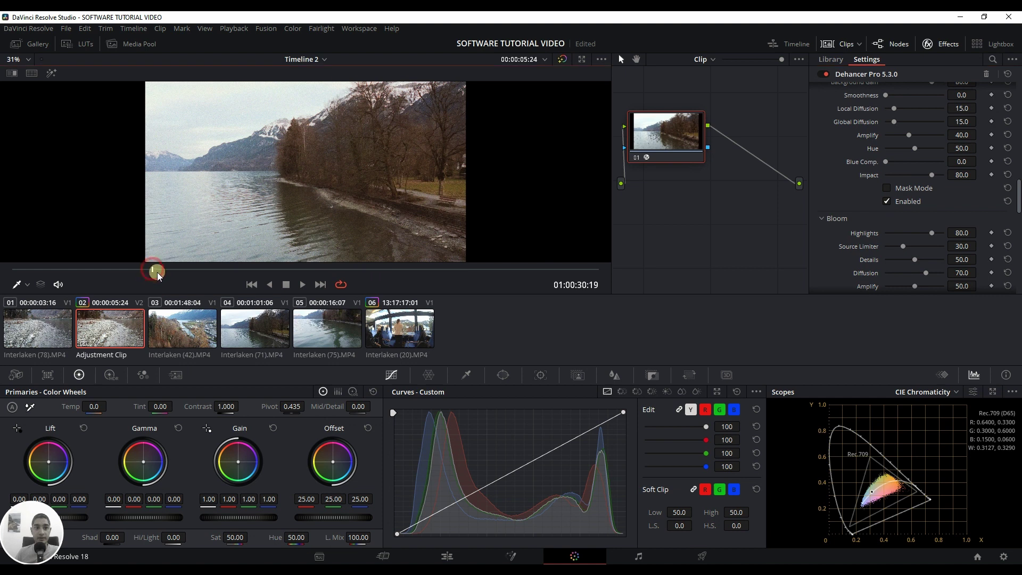
pyautogui.click(886, 202)
pyautogui.click(886, 201)
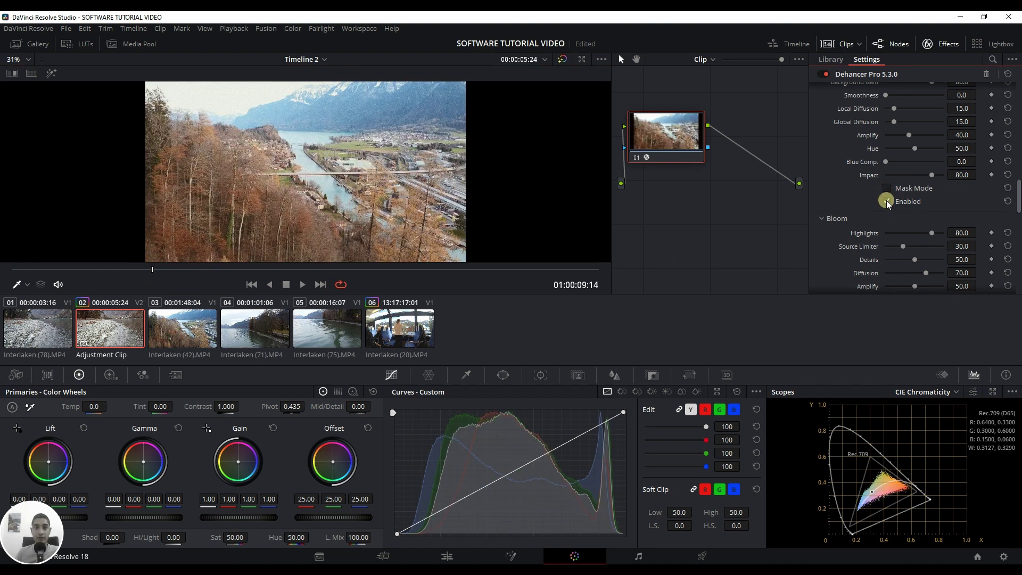
pyautogui.click(887, 201)
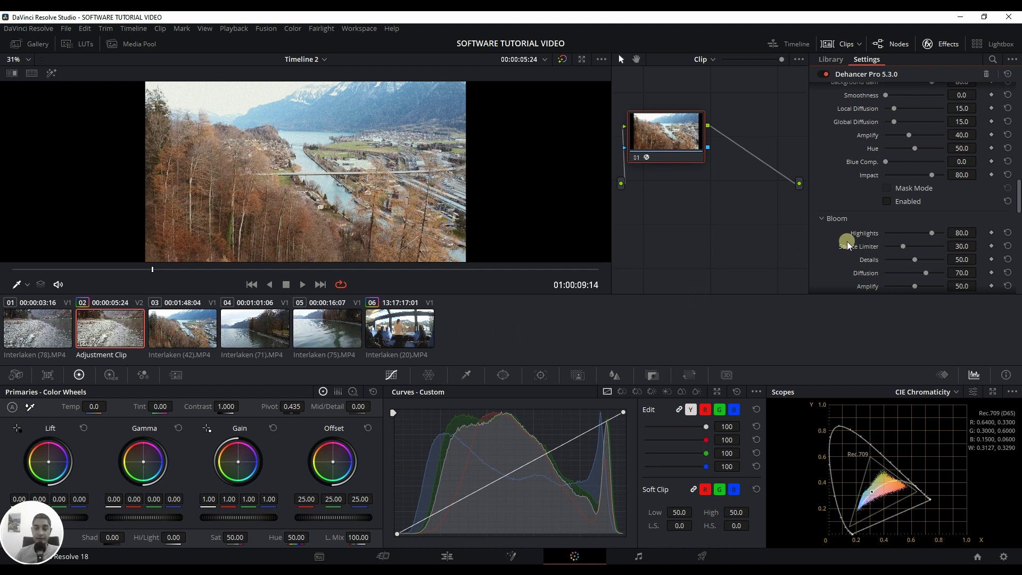
# Enable the Bloom effect with its default settings
pyautogui.scroll(-4, 816, 252)
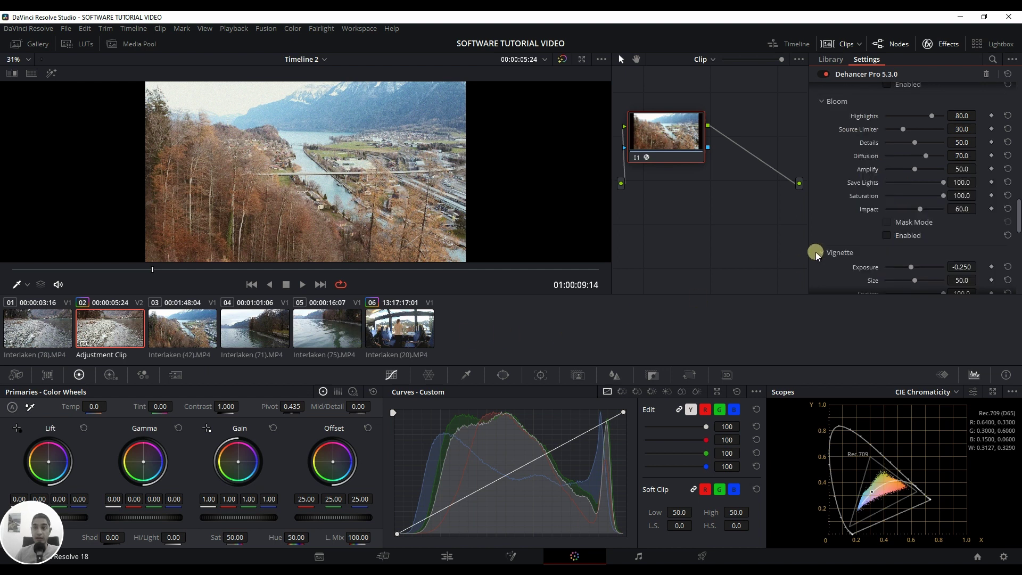
pyautogui.click(886, 235)
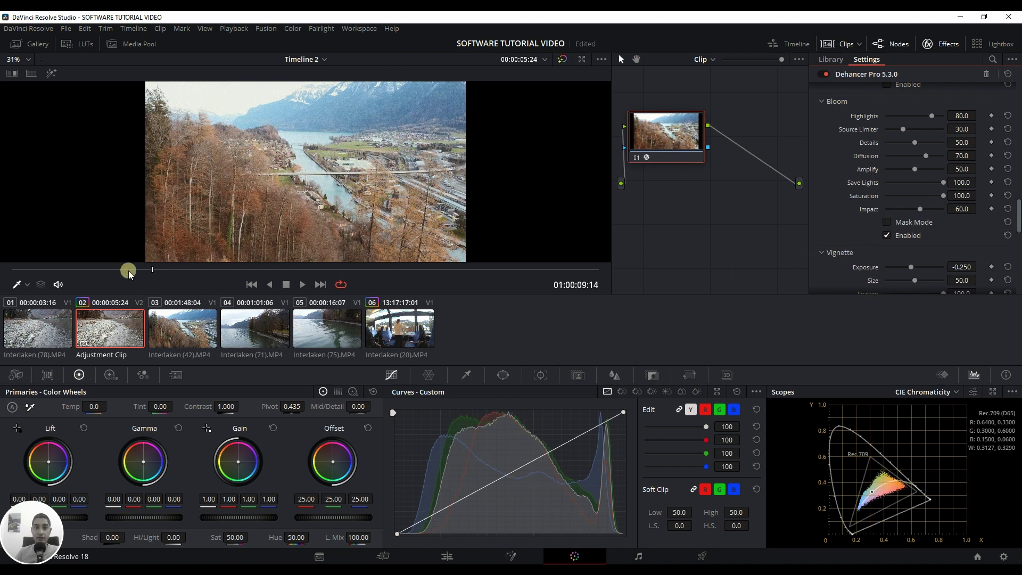
# Compare the Bloom effect across the pebble shore shot and the two lake shots on the timeline
pyautogui.click(61, 270)
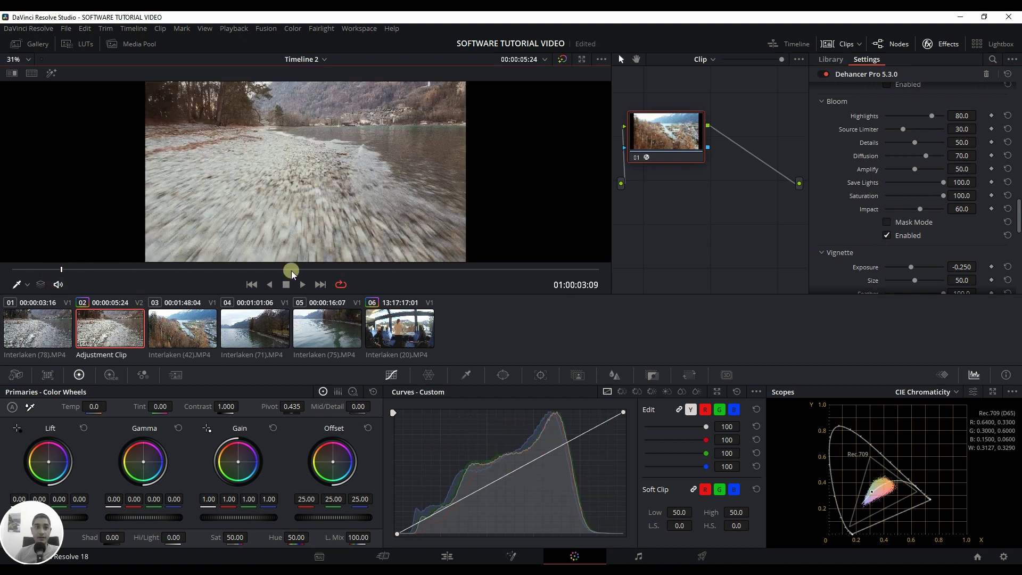
pyautogui.click(487, 269)
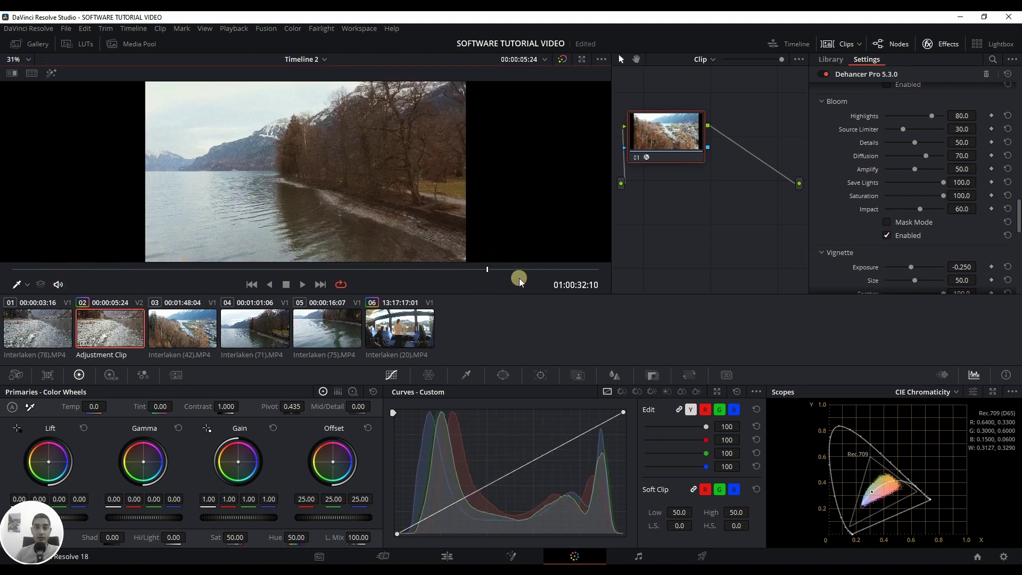
pyautogui.click(540, 271)
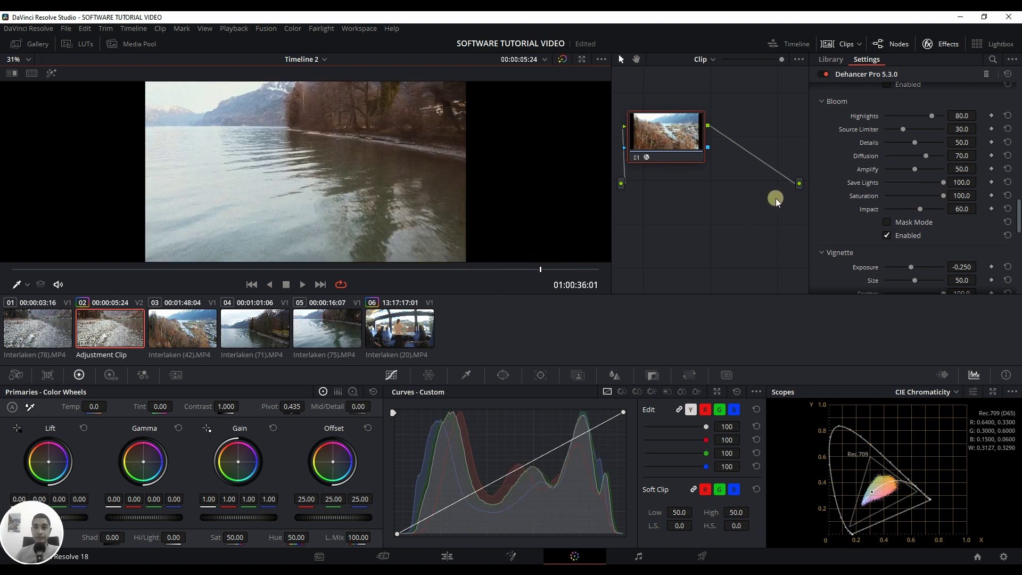
# Try the Vignette with its default settings on the lake shot by switching it on and off
pyautogui.scroll(-4, 862, 217)
pyautogui.click(885, 217)
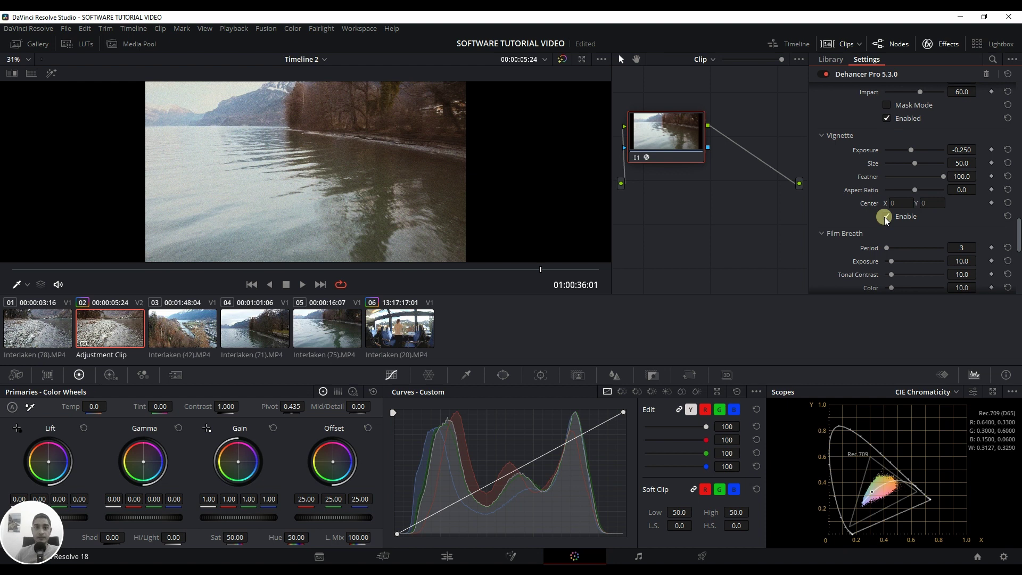
pyautogui.click(885, 217)
# With Film Breath enabled, set its Exposure to 45.8 and Color to 34.8 on the aerial river shot
pyautogui.scroll(-4, 841, 226)
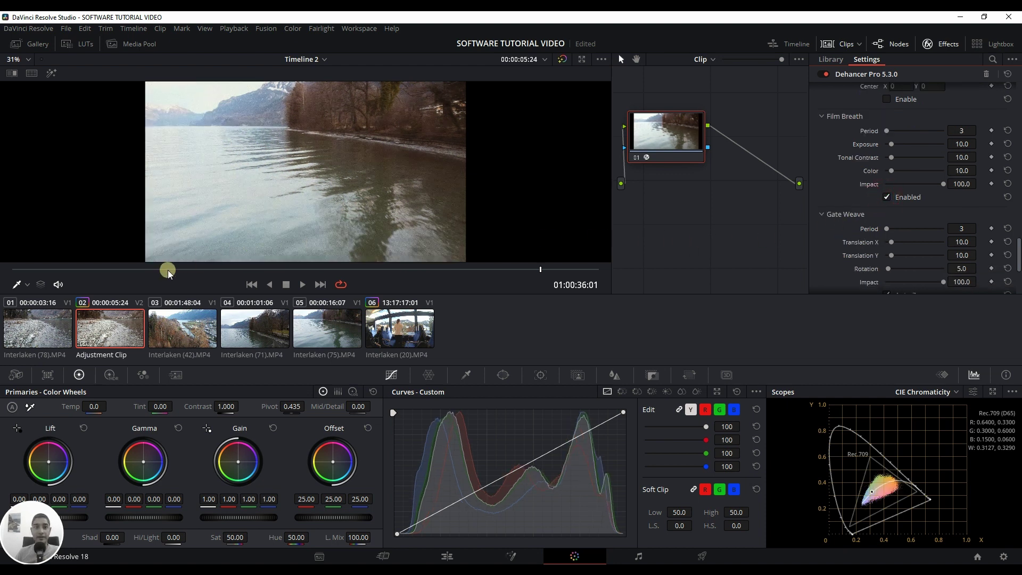
pyautogui.click(217, 271)
pyautogui.moveTo(224, 280); pyautogui.dragTo(340, 279)
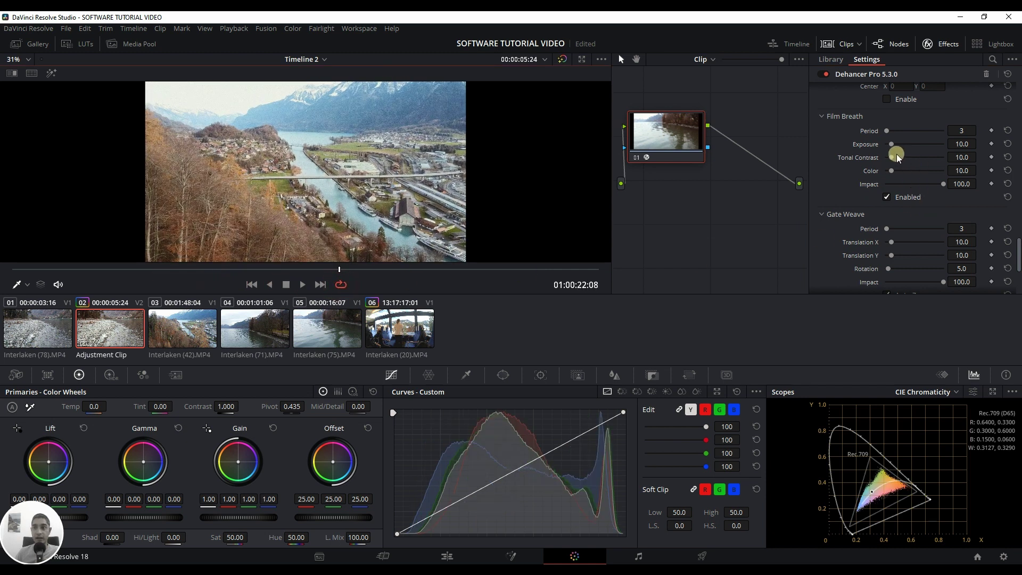
pyautogui.moveTo(896, 143); pyautogui.dragTo(912, 151)
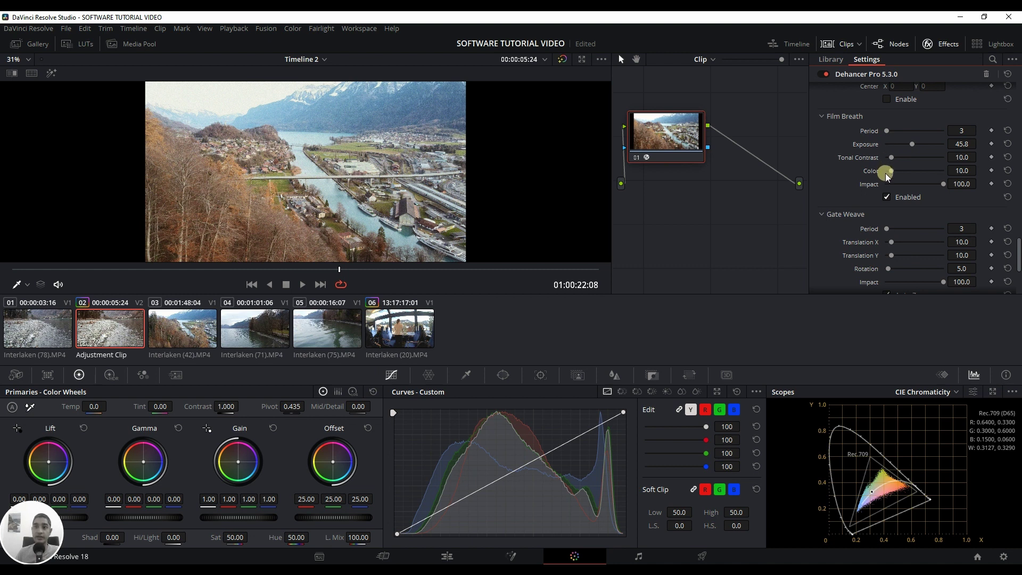
pyautogui.moveTo(892, 170); pyautogui.dragTo(907, 176)
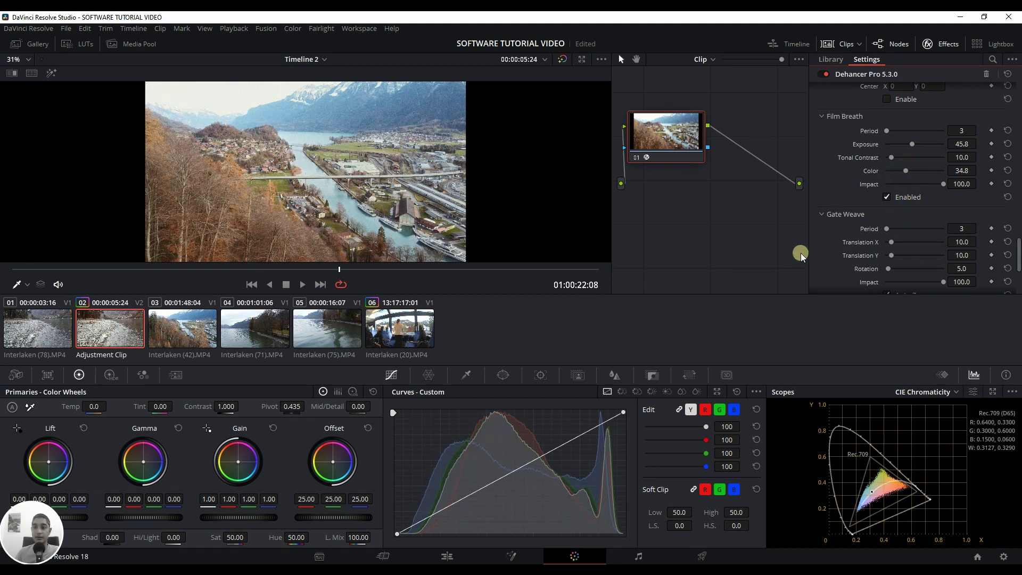
# Enable Gate Weave and set its Period to 32
pyautogui.scroll(-3, 829, 220)
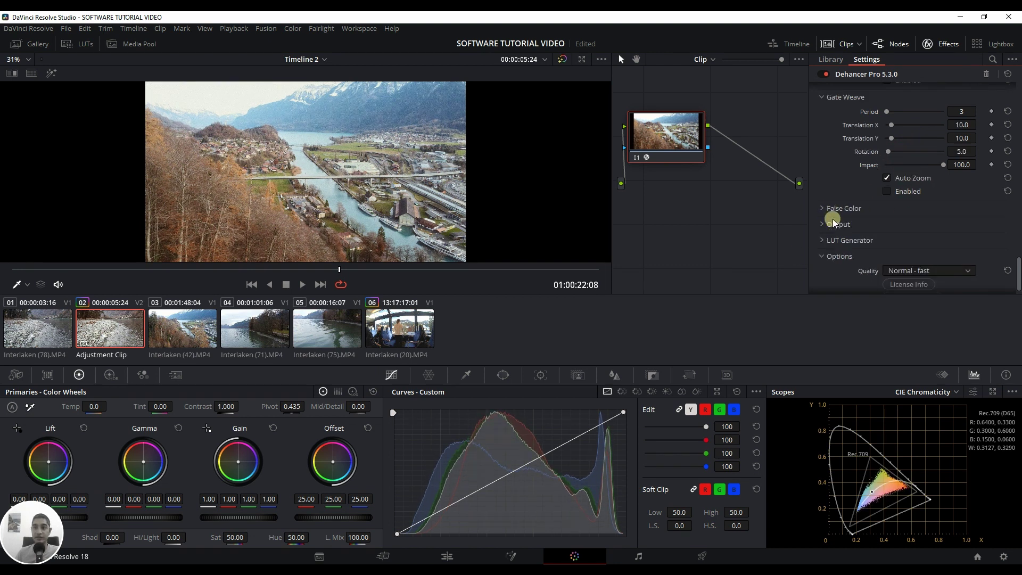
pyautogui.click(888, 191)
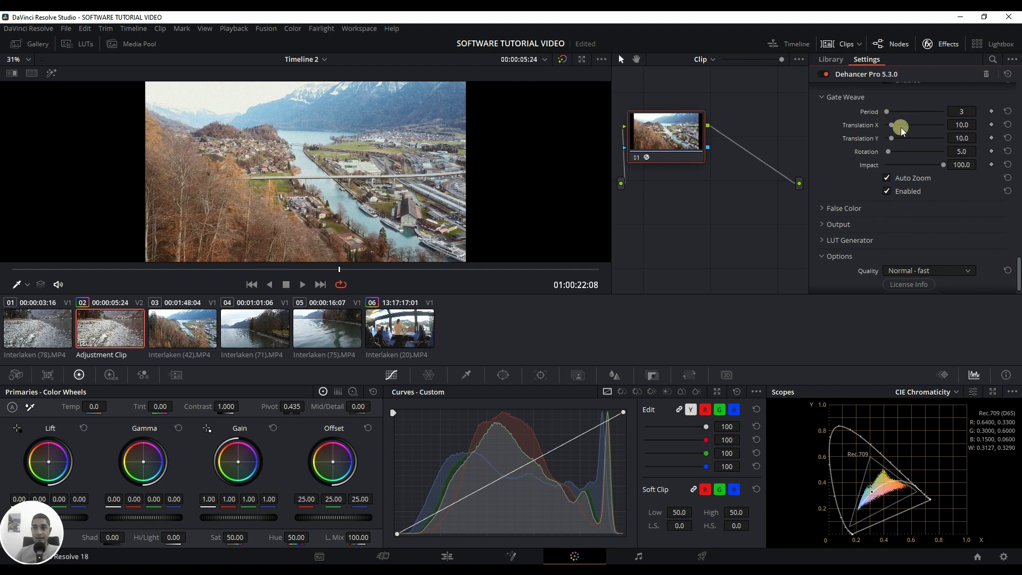
pyautogui.moveTo(886, 108); pyautogui.dragTo(901, 118)
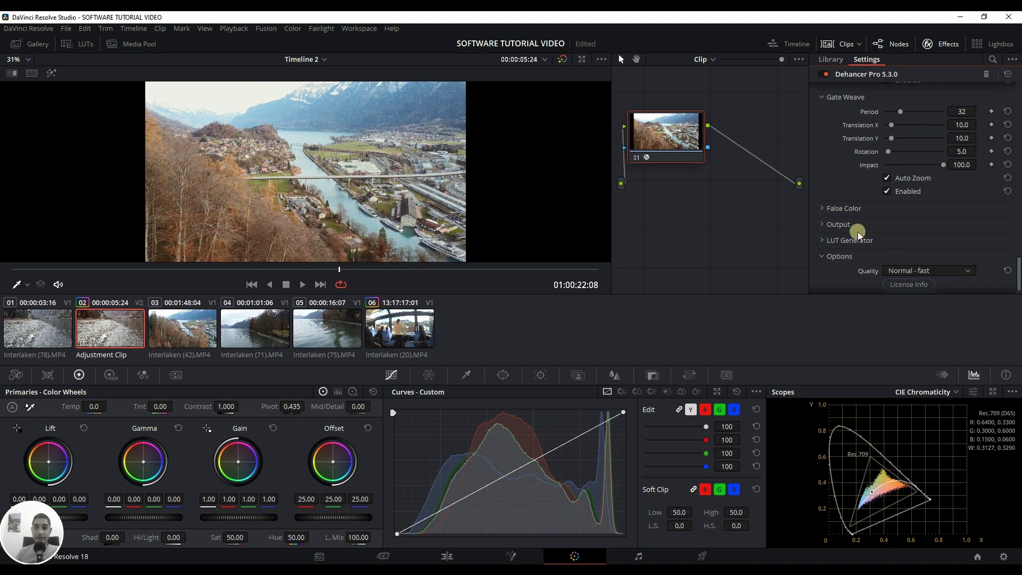
# Scrub through the timeline to review the finished film look across the clips, and return to the Edit page
pyautogui.scroll(-1, 858, 231)
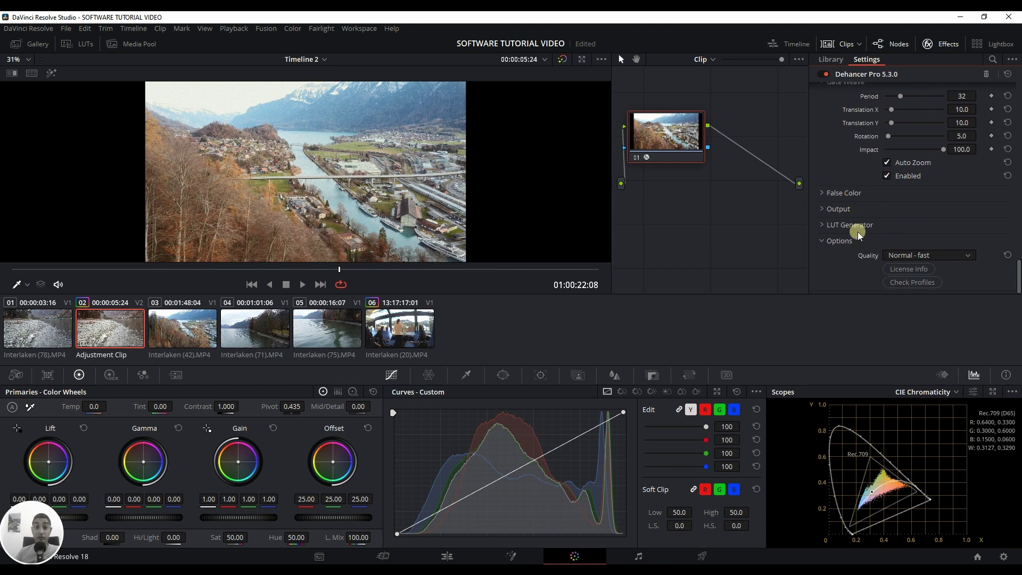
pyautogui.click(45, 270)
pyautogui.moveTo(45, 271); pyautogui.dragTo(497, 273)
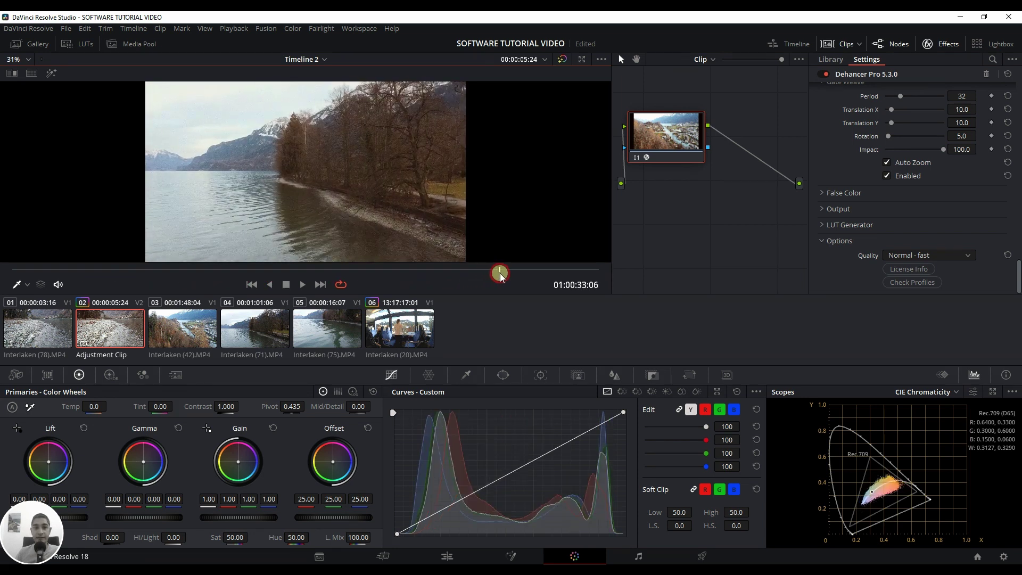
pyautogui.click(448, 556)
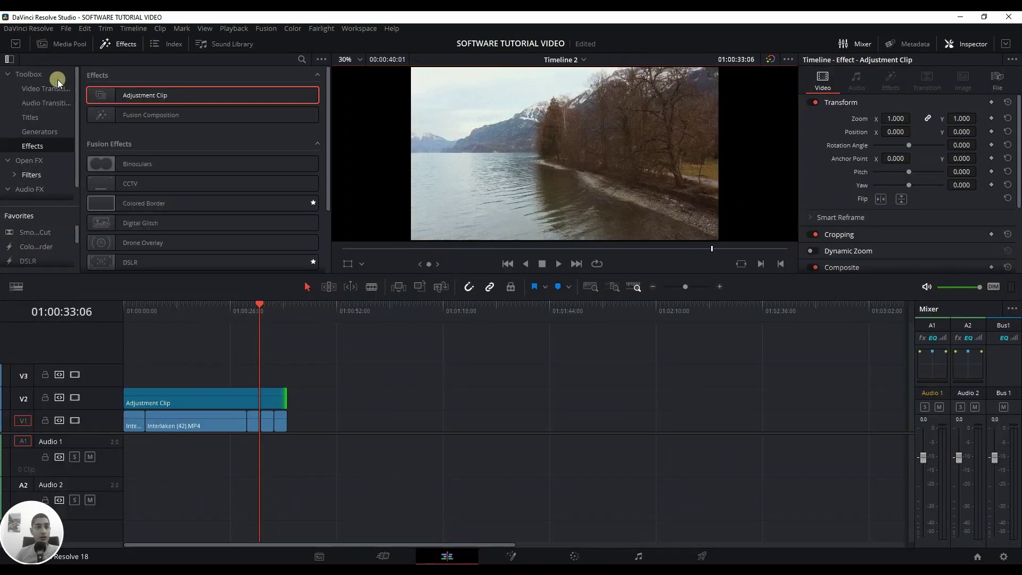